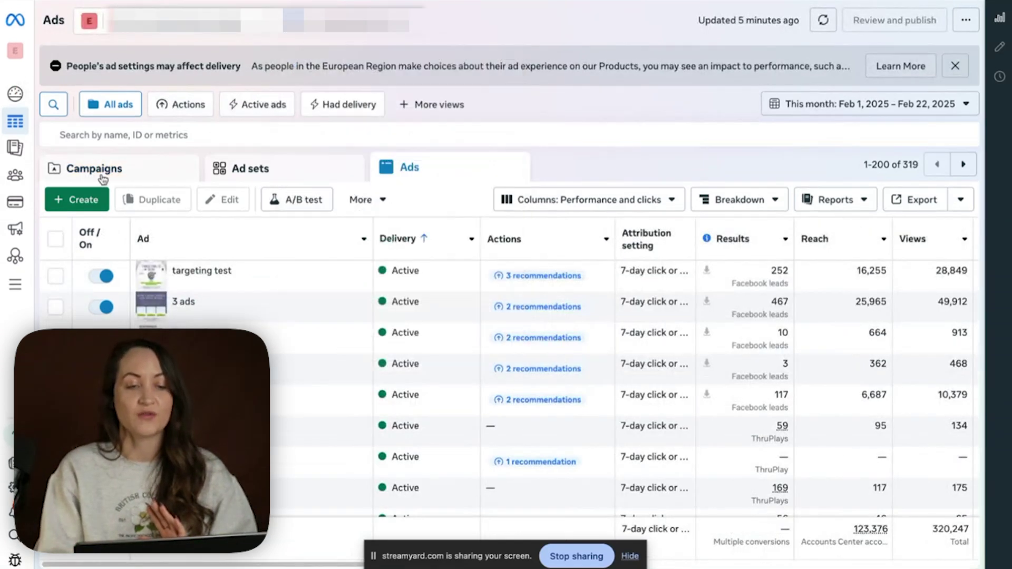
- Begin a new campaign with the Sales objective, then abandon the setup choice
{"action": "left_click", "coordinate": [82, 199]}
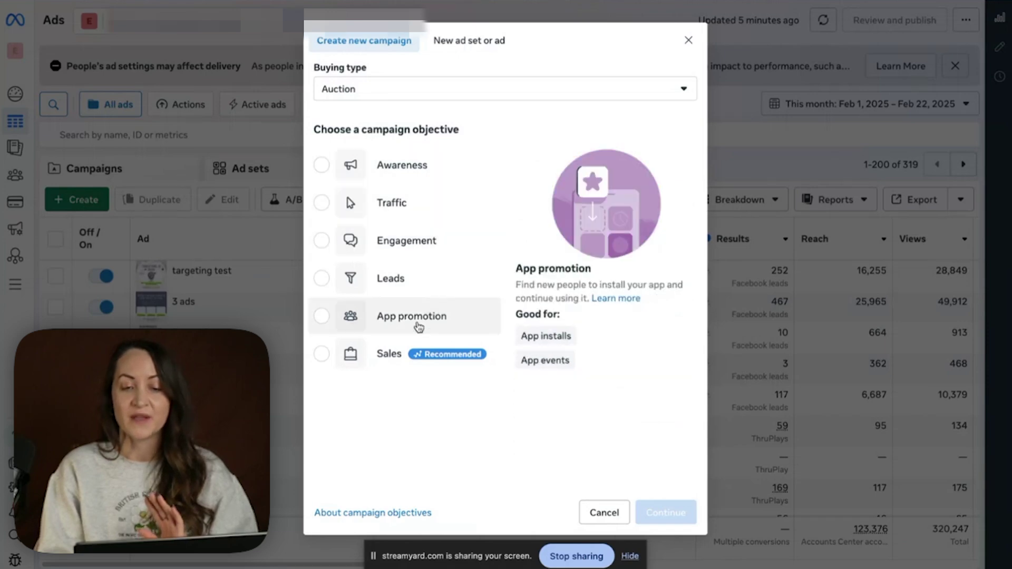
{"action": "left_click", "coordinate": [389, 368]}
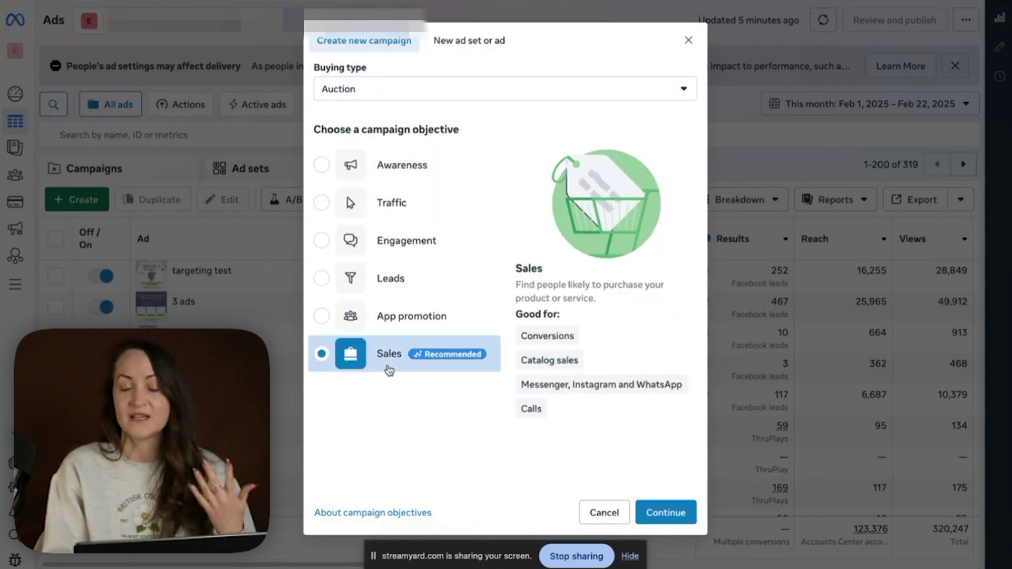
{"action": "left_click", "coordinate": [692, 522]}
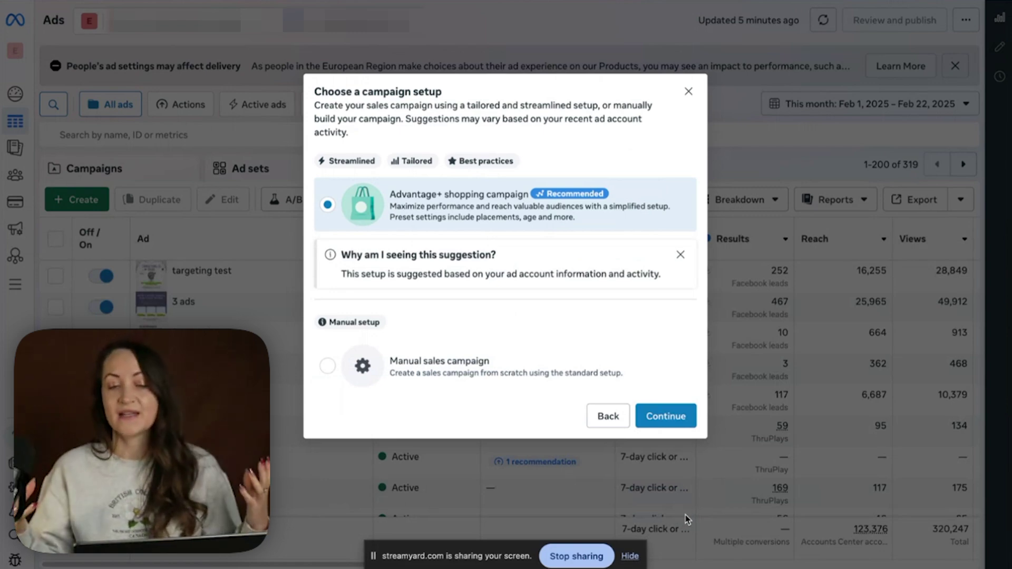
{"action": "left_click", "coordinate": [688, 91]}
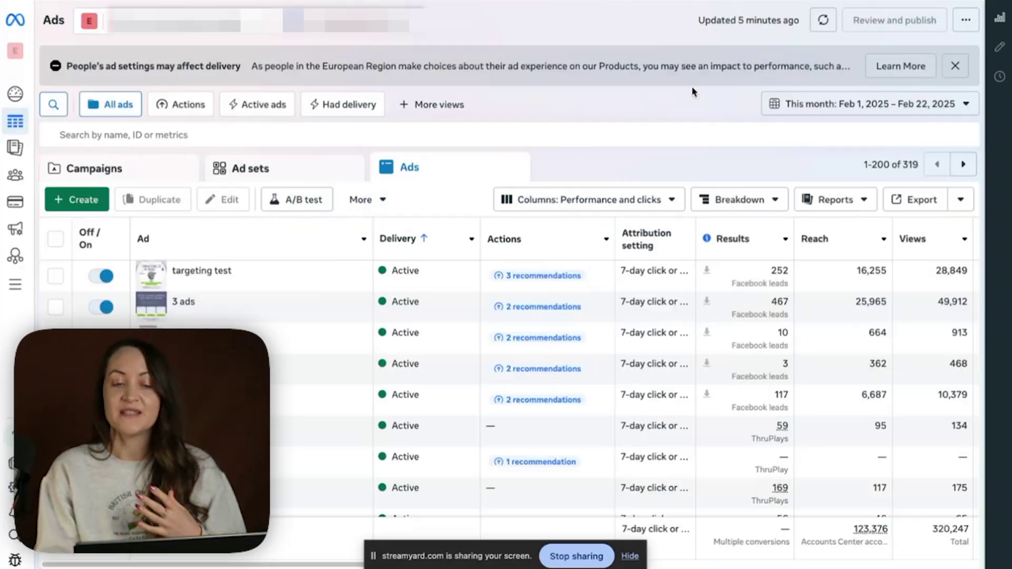
- Start a Leads campaign and choose the Manual leads campaign setup
{"action": "left_click", "coordinate": [76, 204]}
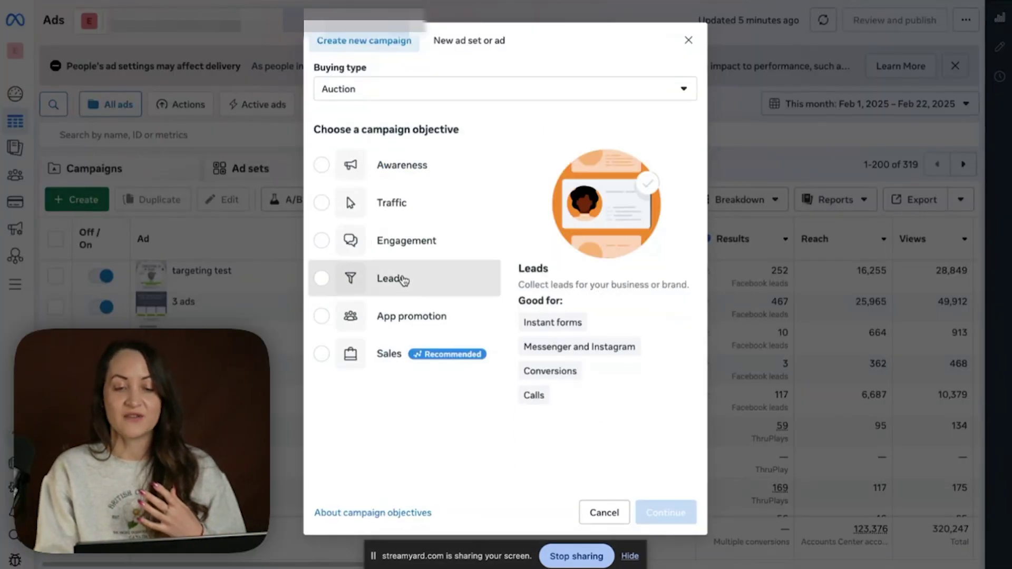
{"action": "left_click", "coordinate": [402, 280]}
{"action": "left_click", "coordinate": [677, 512]}
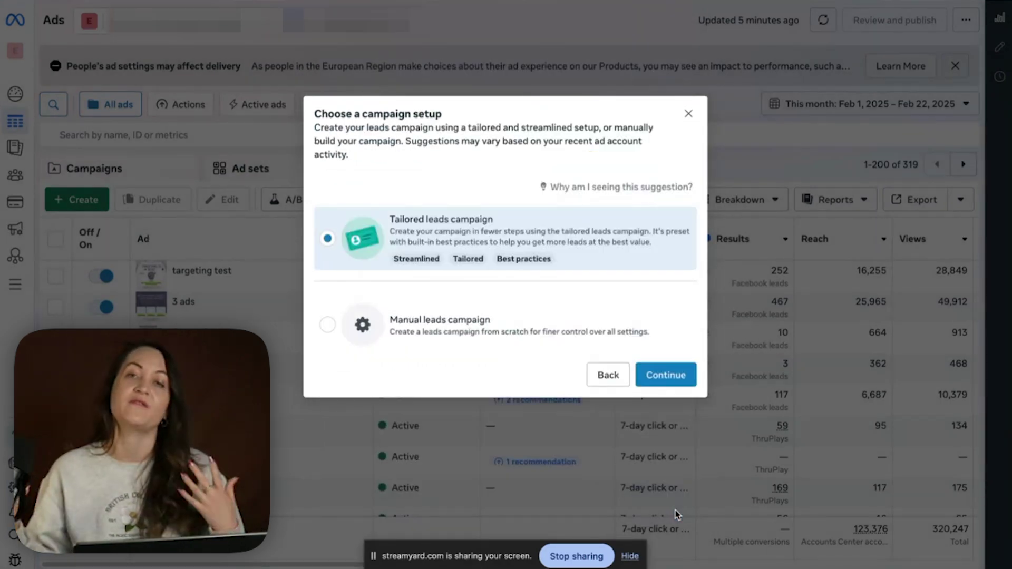
{"action": "left_click", "coordinate": [552, 315]}
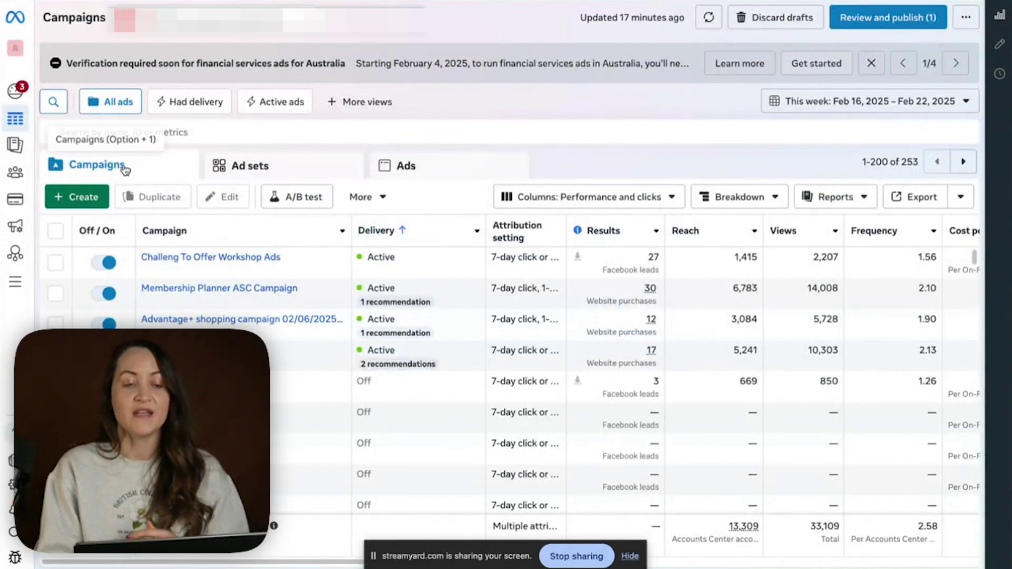
- Create a Sales-objective campaign draft and open it in the campaign editor
{"action": "left_click", "coordinate": [79, 197]}
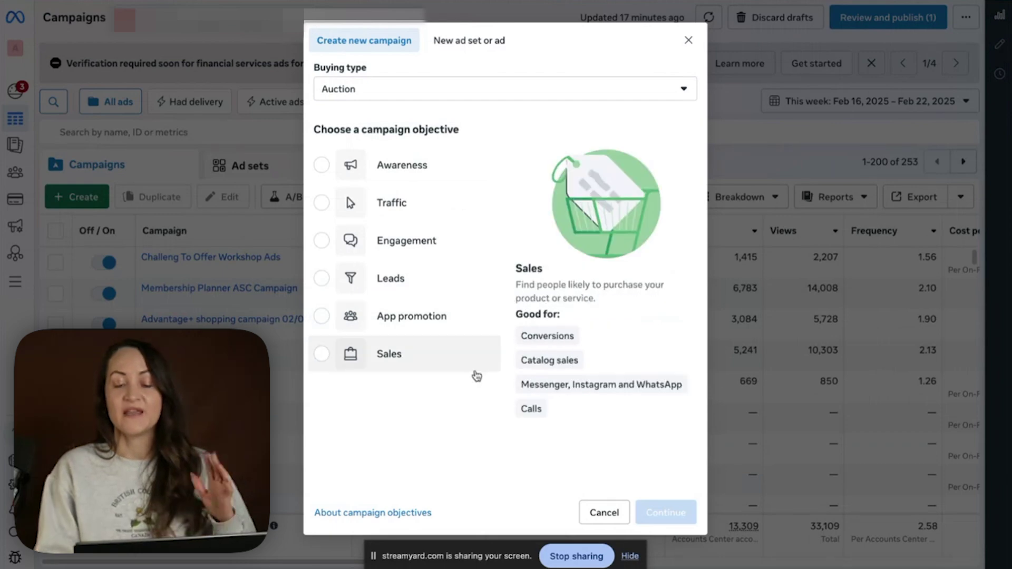
{"action": "left_click", "coordinate": [448, 365]}
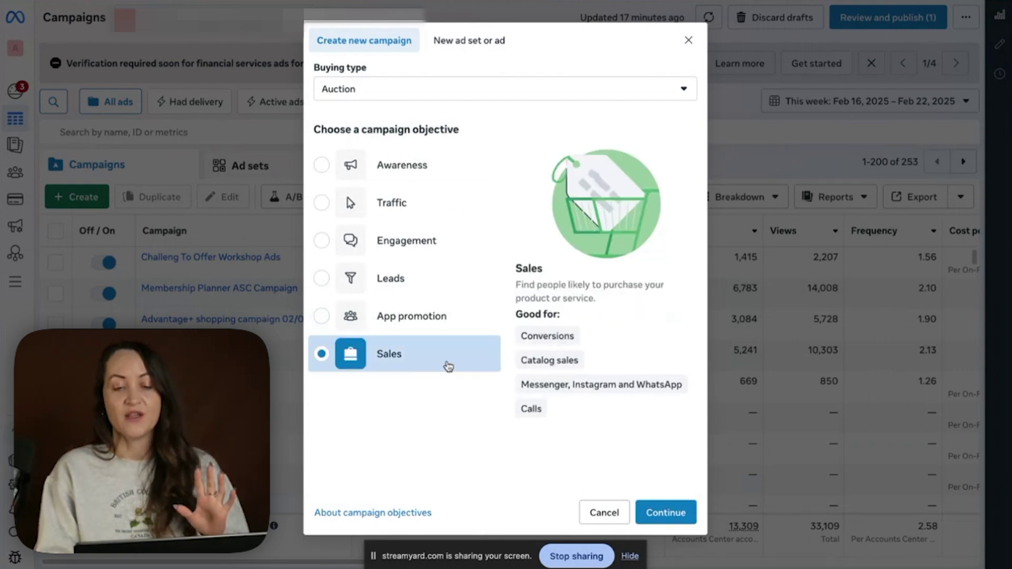
{"action": "left_click", "coordinate": [665, 513]}
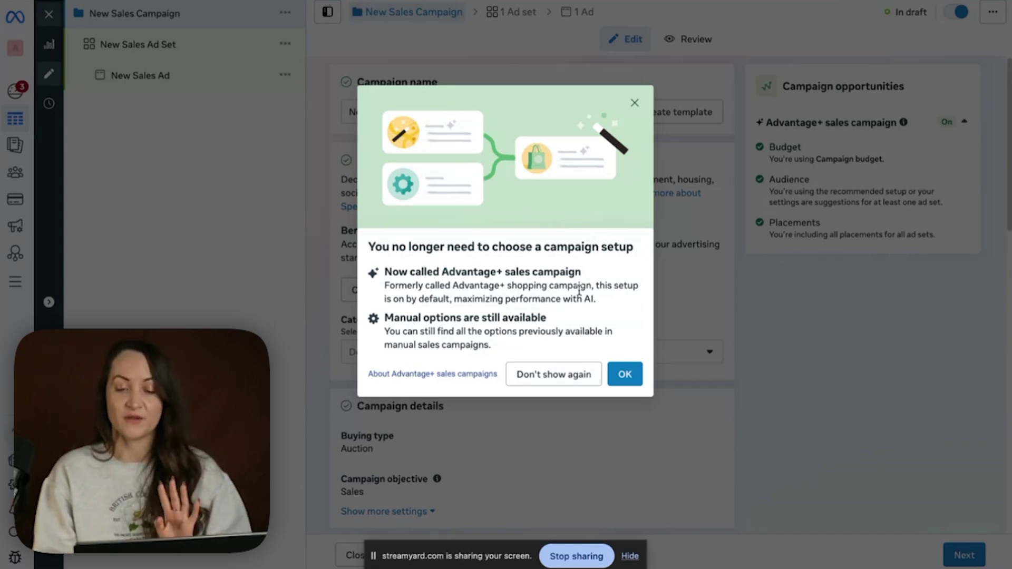
- Dismiss the Advantage+ notice and leave the sales draft unpublished
{"action": "left_click", "coordinate": [633, 104]}
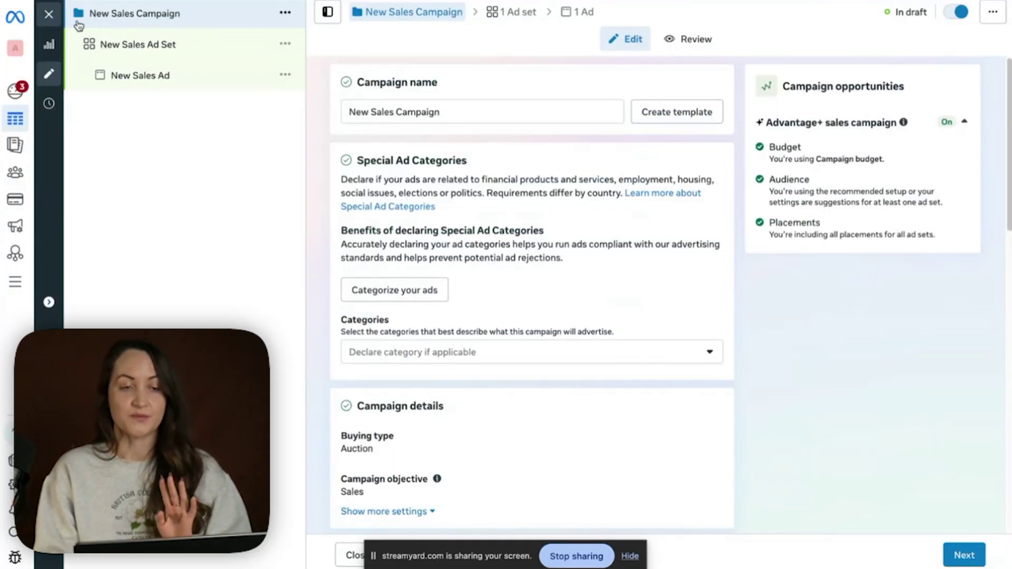
{"action": "left_click", "coordinate": [56, 16]}
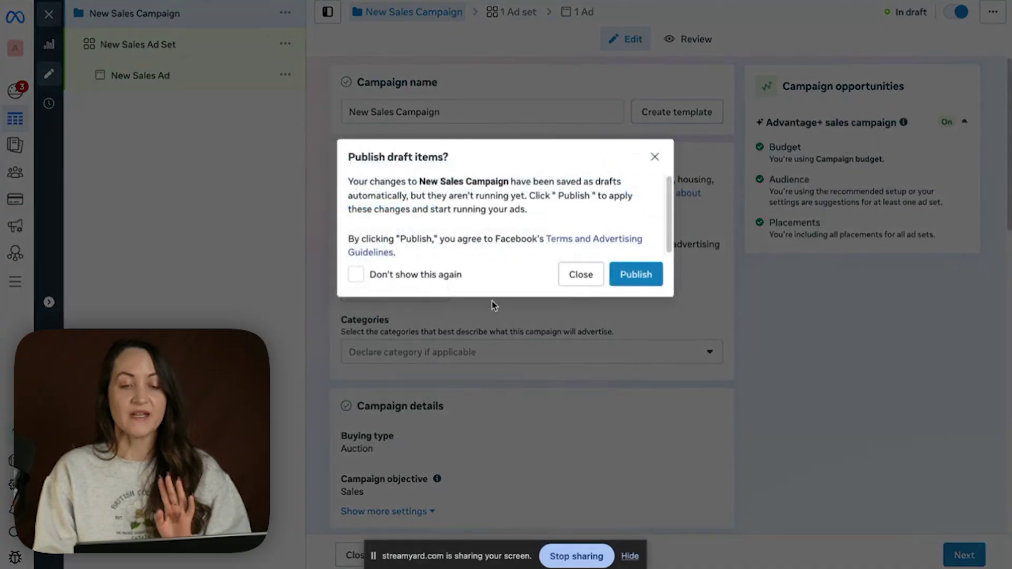
{"action": "left_click", "coordinate": [593, 275]}
- Create a Leads-objective campaign draft and exit it without publishing
{"action": "left_click", "coordinate": [84, 199]}
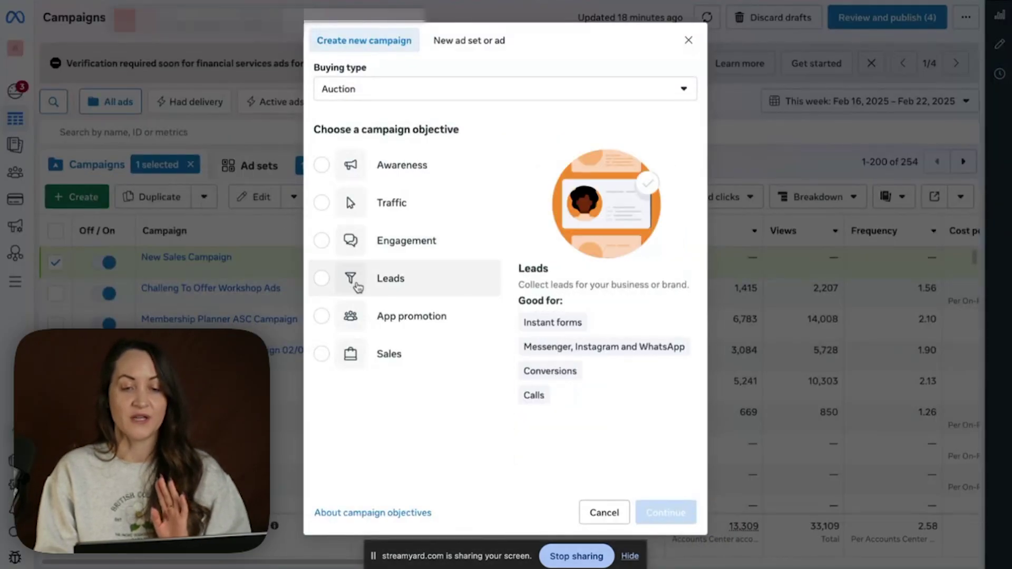
{"action": "left_click", "coordinate": [389, 278]}
{"action": "left_click", "coordinate": [672, 510]}
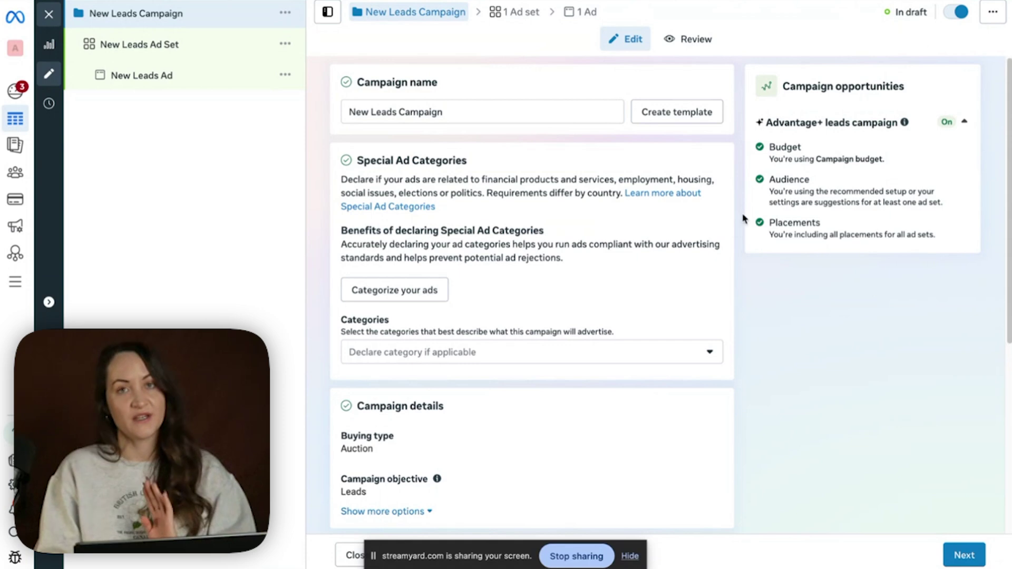
{"action": "left_click", "coordinate": [49, 13]}
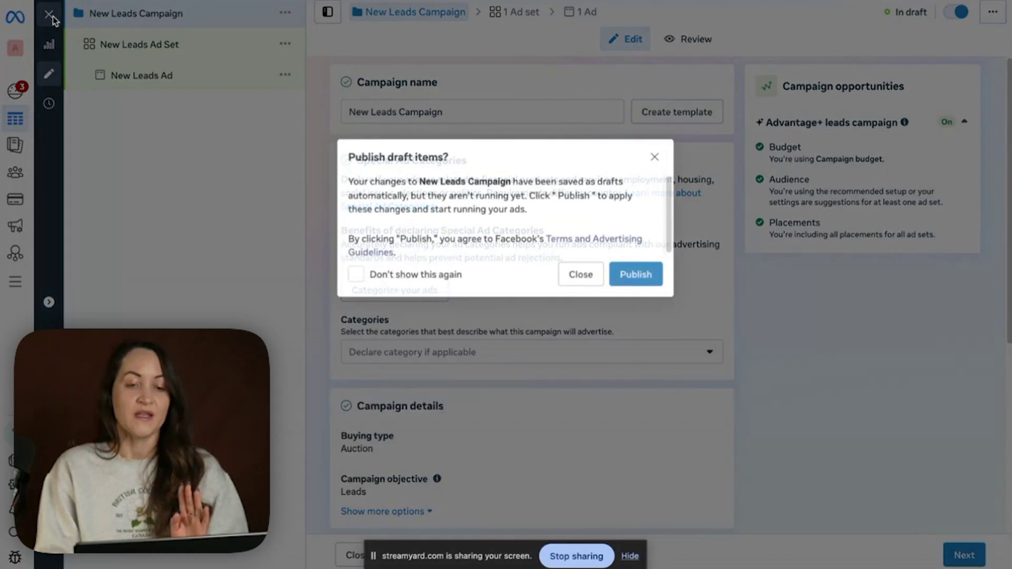
{"action": "left_click", "coordinate": [576, 274]}
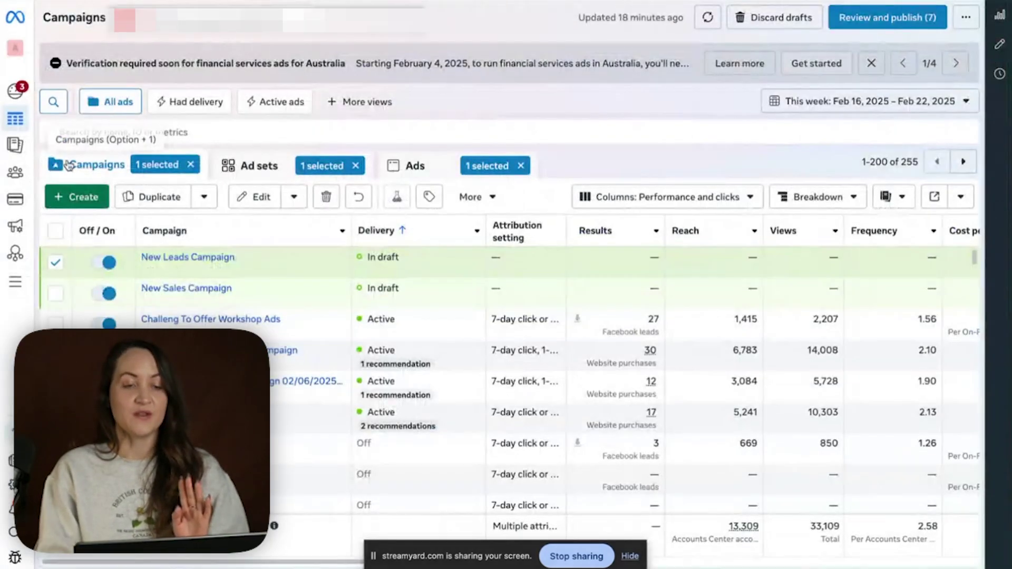
- Create another Sales campaign draft and scroll through its campaign settings and $25.00 daily budget
{"action": "left_click", "coordinate": [73, 197]}
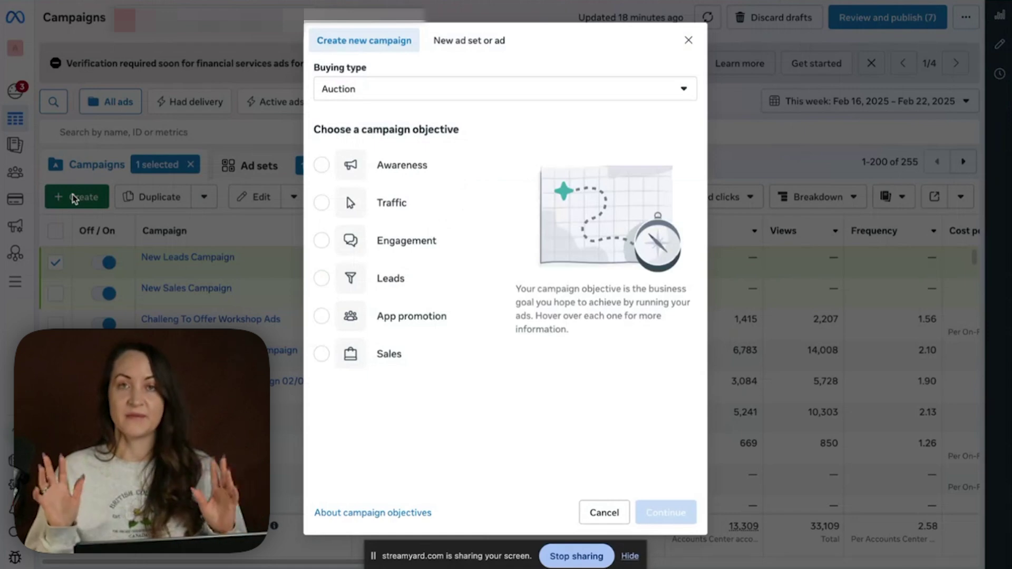
{"action": "left_click", "coordinate": [438, 357]}
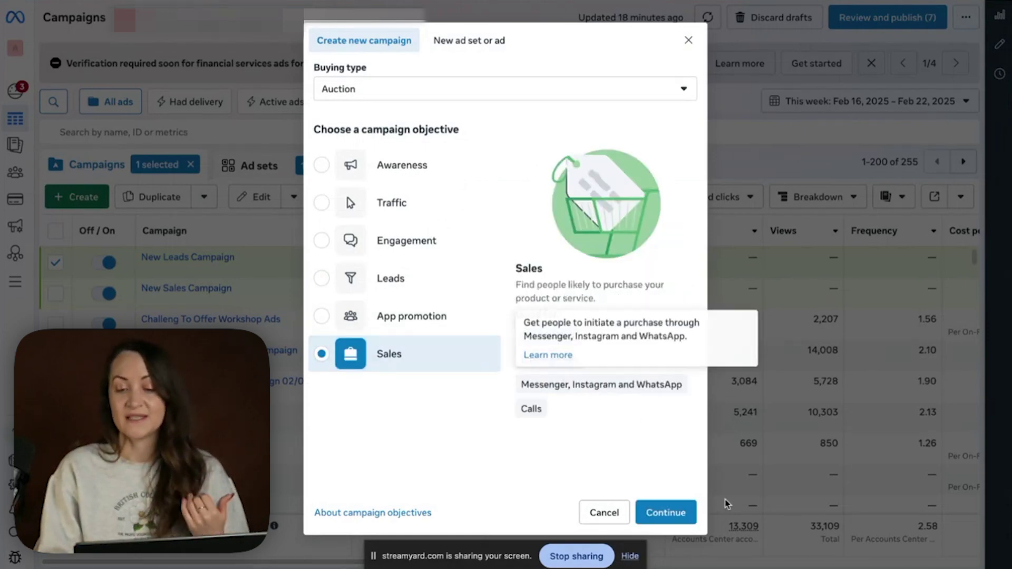
{"action": "left_click", "coordinate": [680, 514]}
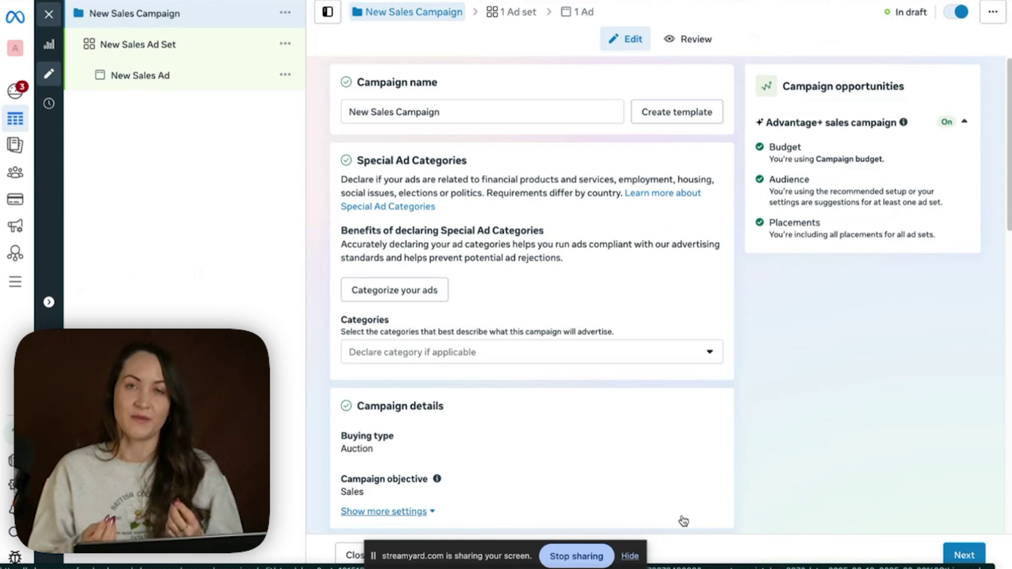
{"action": "scroll", "coordinate": [680, 415], "scroll_direction": "down", "scroll_amount": 5}
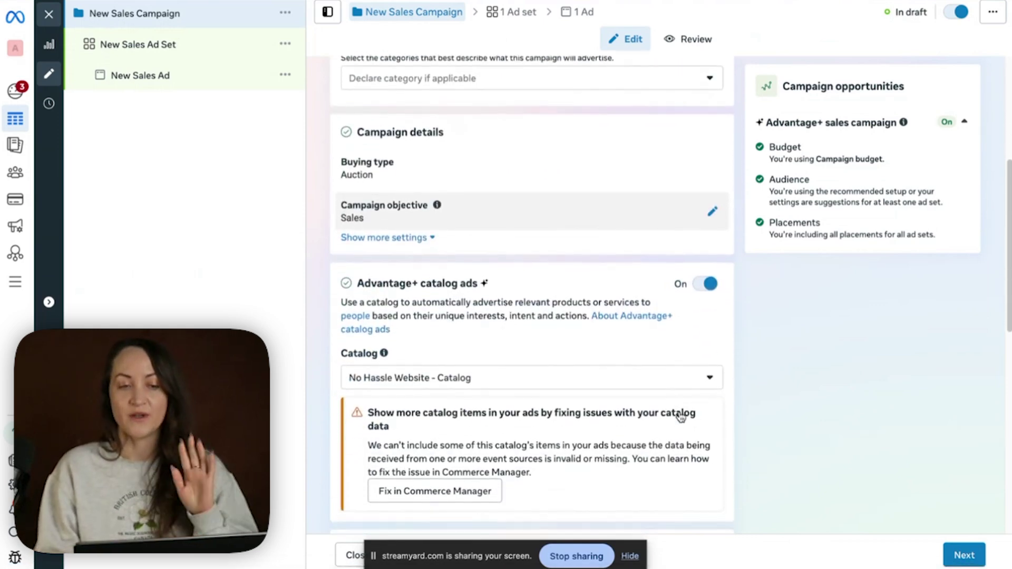
{"action": "scroll", "coordinate": [678, 412], "scroll_direction": "down", "scroll_amount": 5}
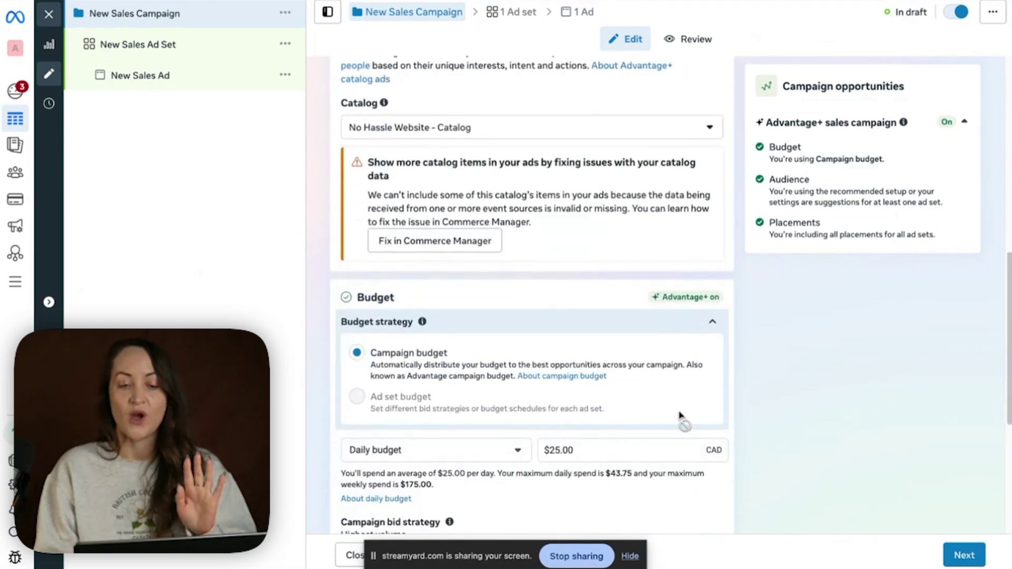
{"action": "scroll", "coordinate": [635, 316], "scroll_direction": "up", "scroll_amount": 4}
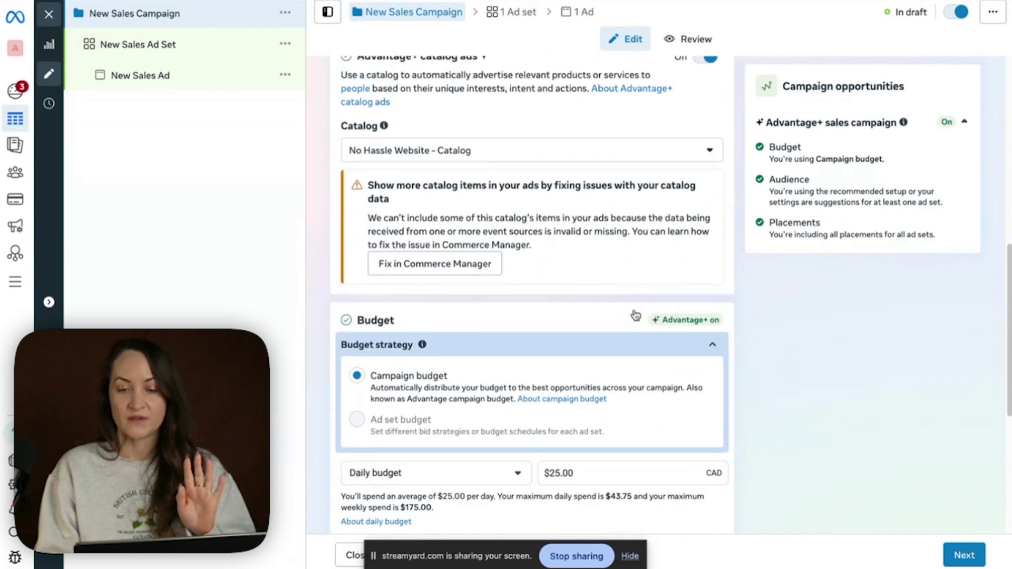
- Turn off Advantage+ catalog ads and set the ad set's conversion event to Purchase
{"action": "left_click", "coordinate": [706, 225]}
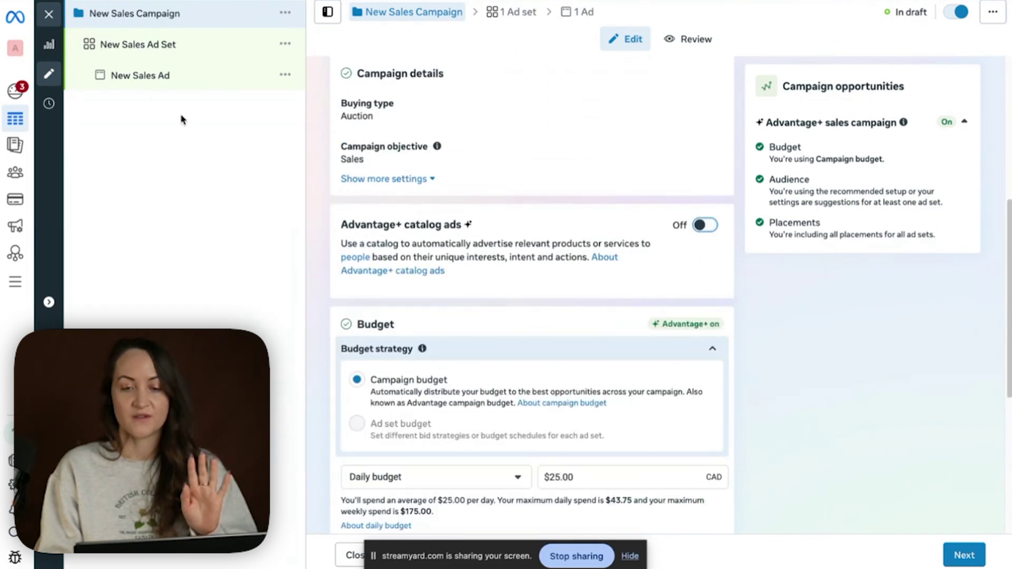
{"action": "left_click", "coordinate": [138, 44]}
{"action": "scroll", "coordinate": [445, 264], "scroll_direction": "down", "scroll_amount": 6}
{"action": "left_click", "coordinate": [390, 240]}
{"action": "left_click", "coordinate": [384, 388]}
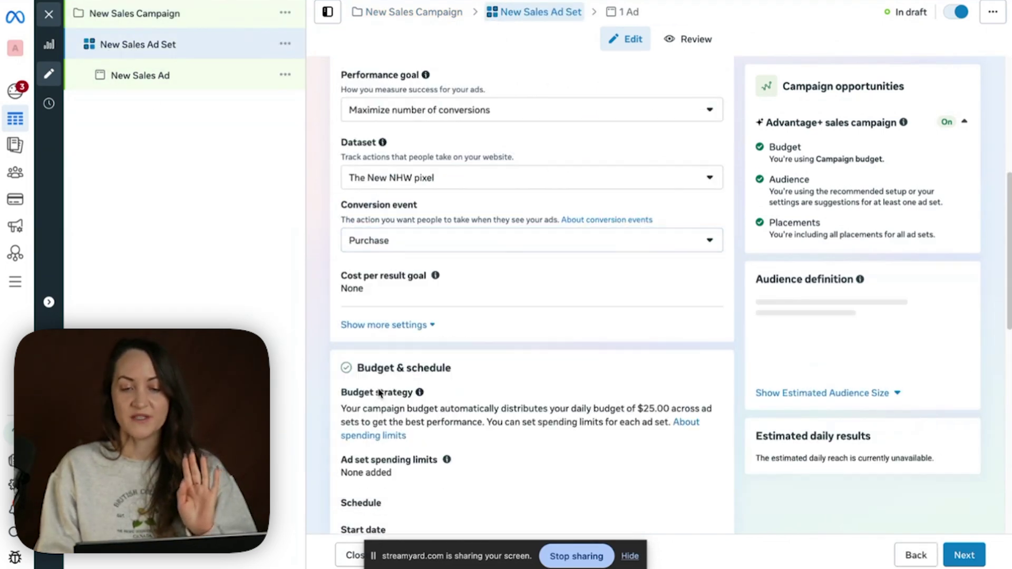
- Expand the additional audience controls and inspect the custom audience exclusion and minimum age 18
{"action": "scroll", "coordinate": [388, 389], "scroll_direction": "down", "scroll_amount": 12}
{"action": "scroll", "coordinate": [662, 344], "scroll_direction": "up", "scroll_amount": 3}
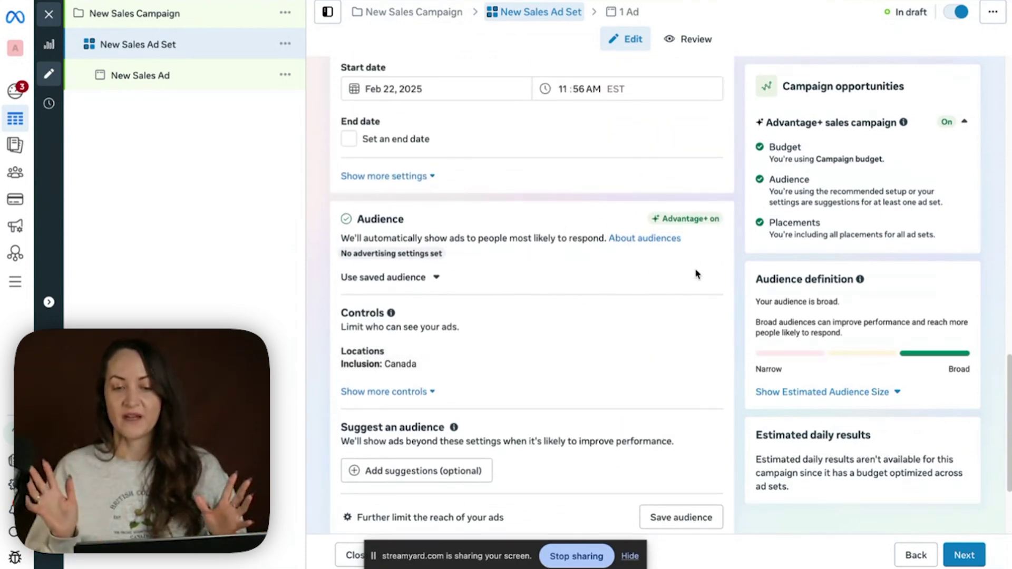
{"action": "scroll", "coordinate": [649, 279], "scroll_direction": "down", "scroll_amount": 1}
{"action": "left_click", "coordinate": [406, 334]}
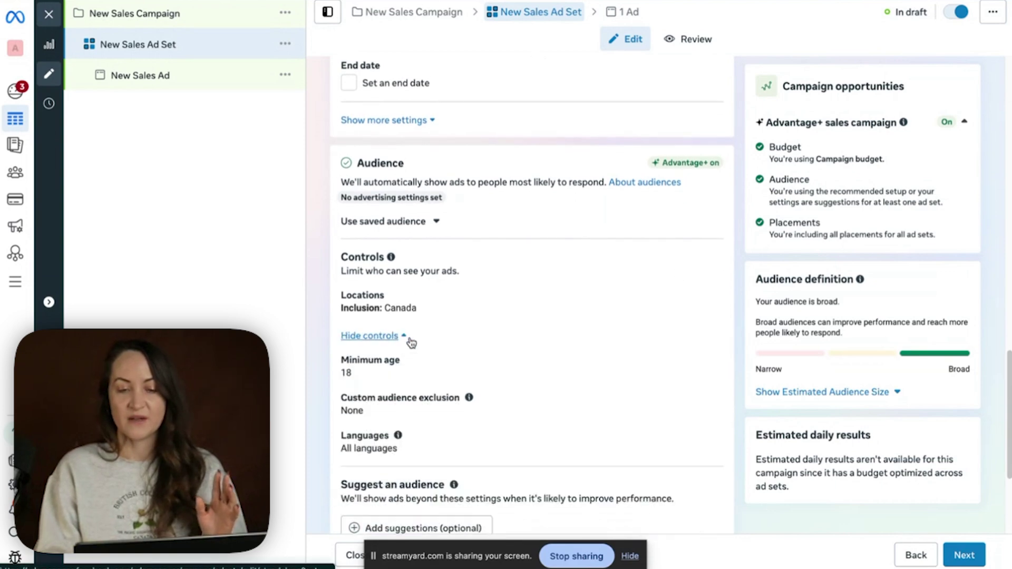
{"action": "scroll", "coordinate": [412, 340], "scroll_direction": "down", "scroll_amount": 2}
{"action": "scroll", "coordinate": [411, 342], "scroll_direction": "down", "scroll_amount": 1}
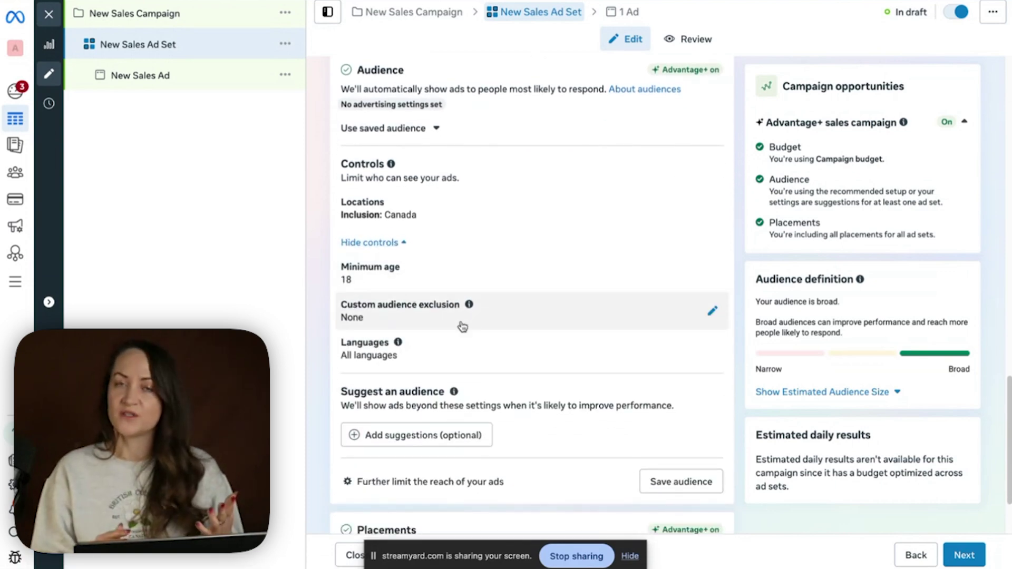
{"action": "left_click", "coordinate": [711, 312]}
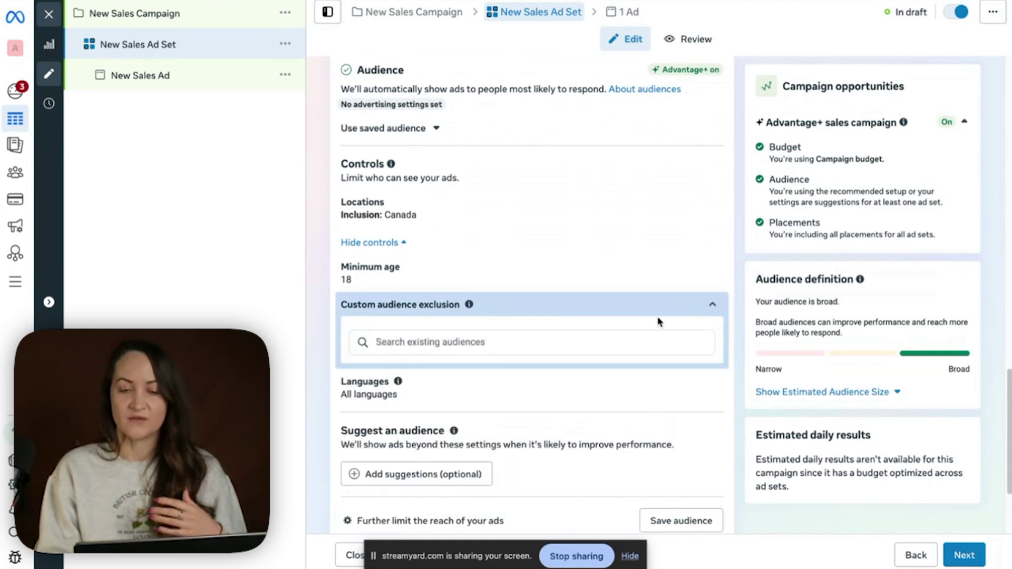
{"action": "left_click", "coordinate": [518, 344]}
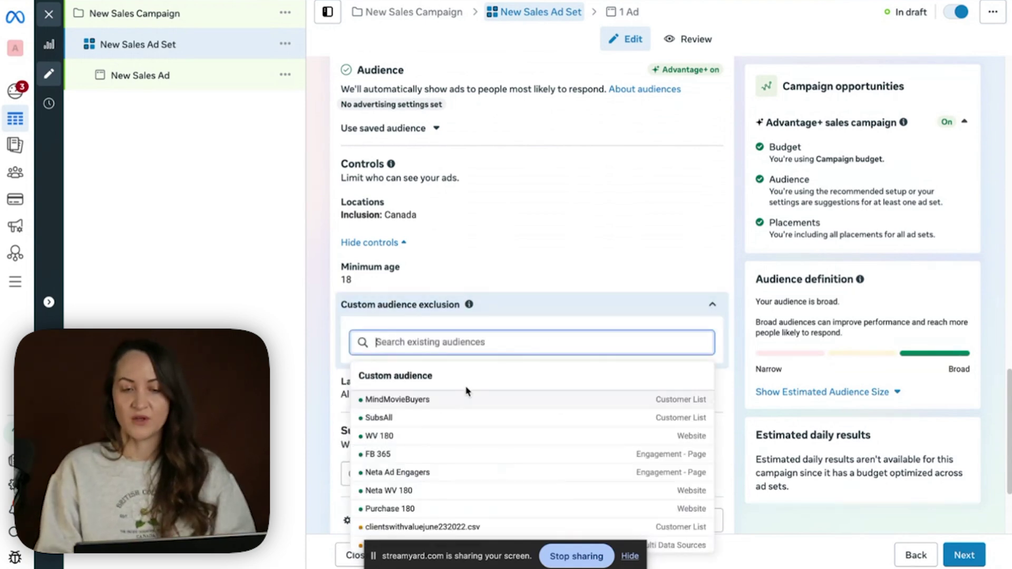
{"action": "left_click", "coordinate": [551, 275]}
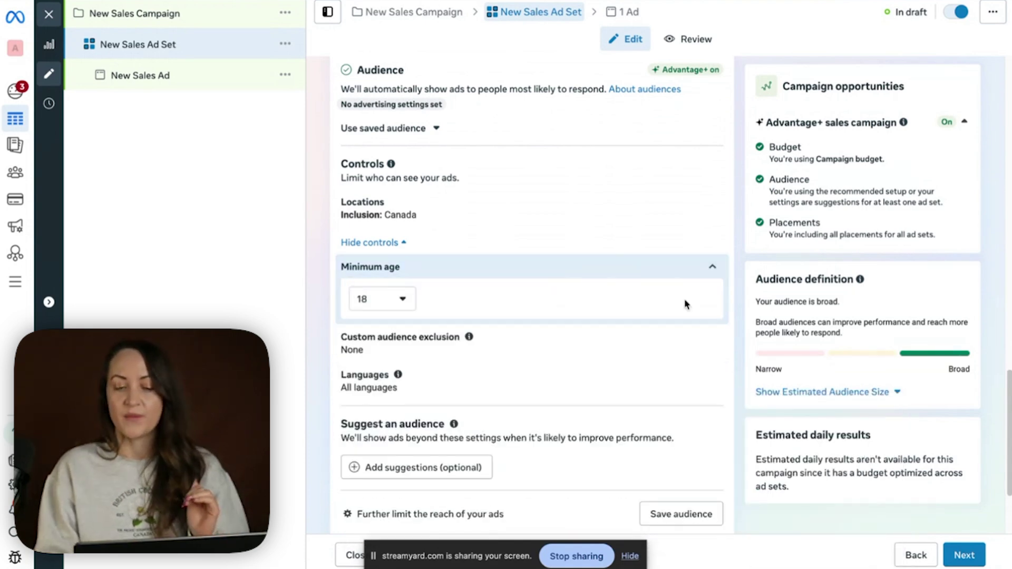
{"action": "scroll", "coordinate": [685, 303], "scroll_direction": "down", "scroll_amount": 2}
{"action": "scroll", "coordinate": [684, 304], "scroll_direction": "down", "scroll_amount": 1}
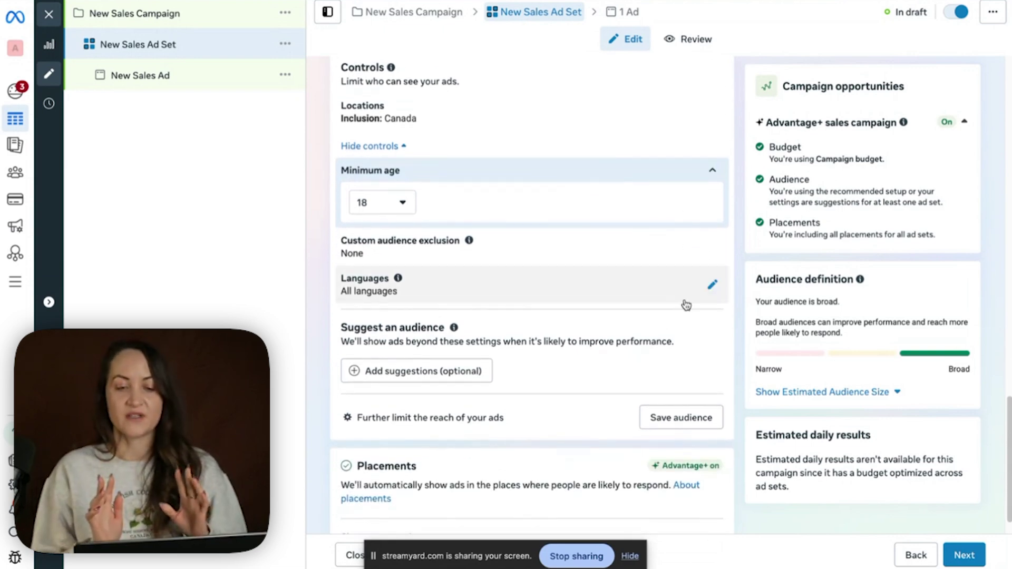
{"action": "scroll", "coordinate": [684, 304], "scroll_direction": "down", "scroll_amount": 1}
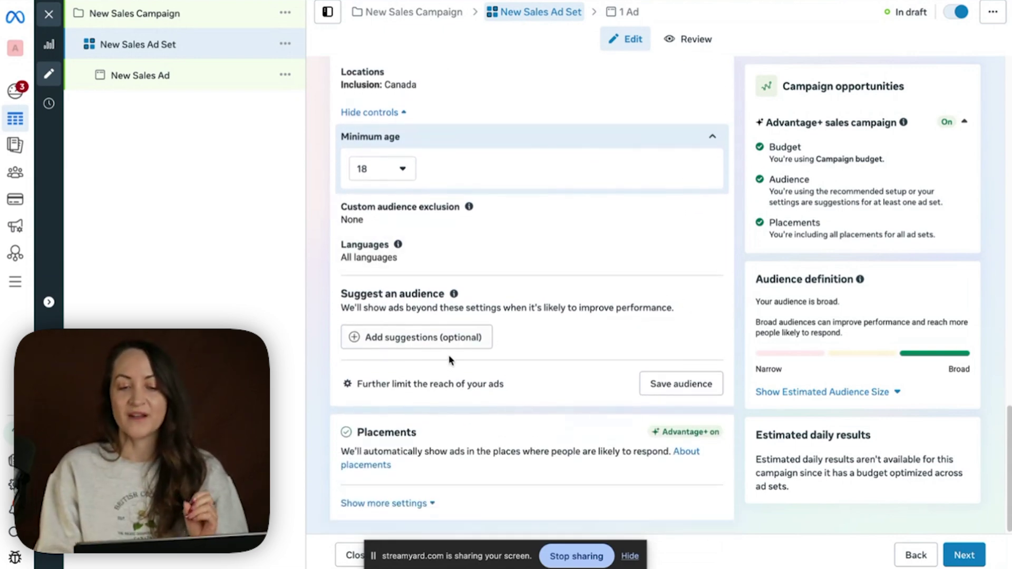
- Switch the ad set from suggestions to manual audience controls
{"action": "left_click", "coordinate": [393, 395]}
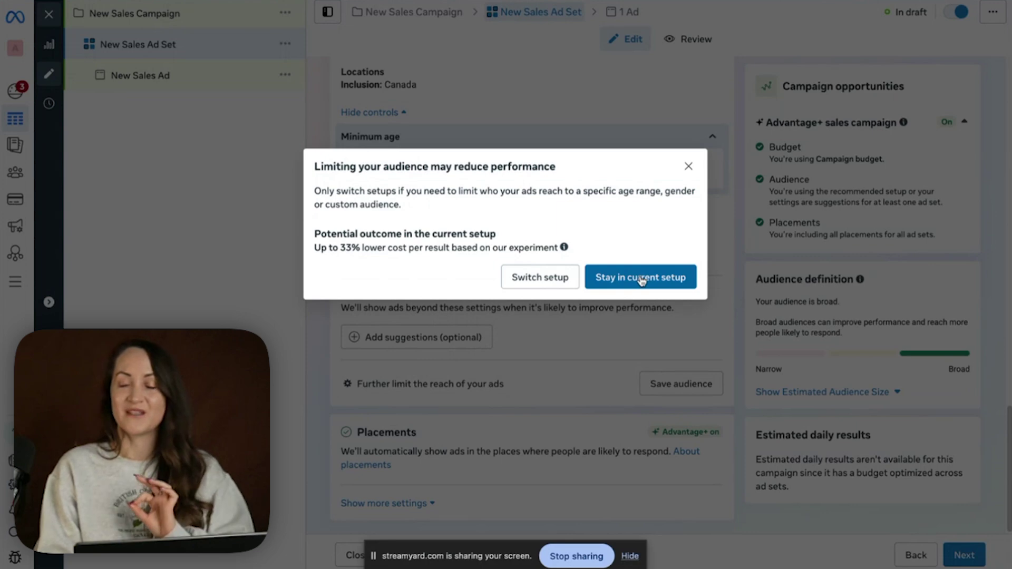
{"action": "left_click", "coordinate": [560, 281]}
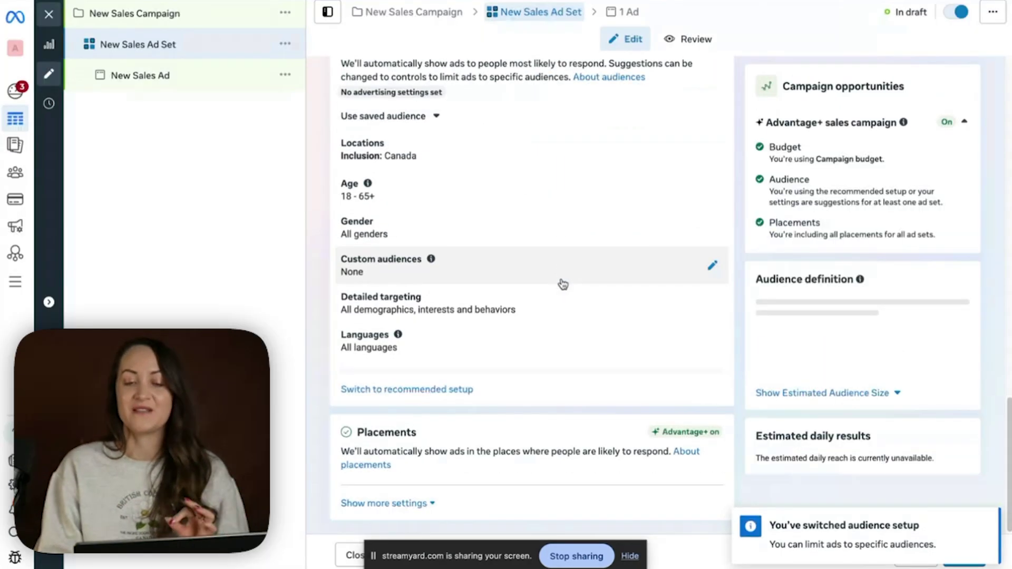
{"action": "scroll", "coordinate": [562, 284], "scroll_direction": "up", "scroll_amount": 2}
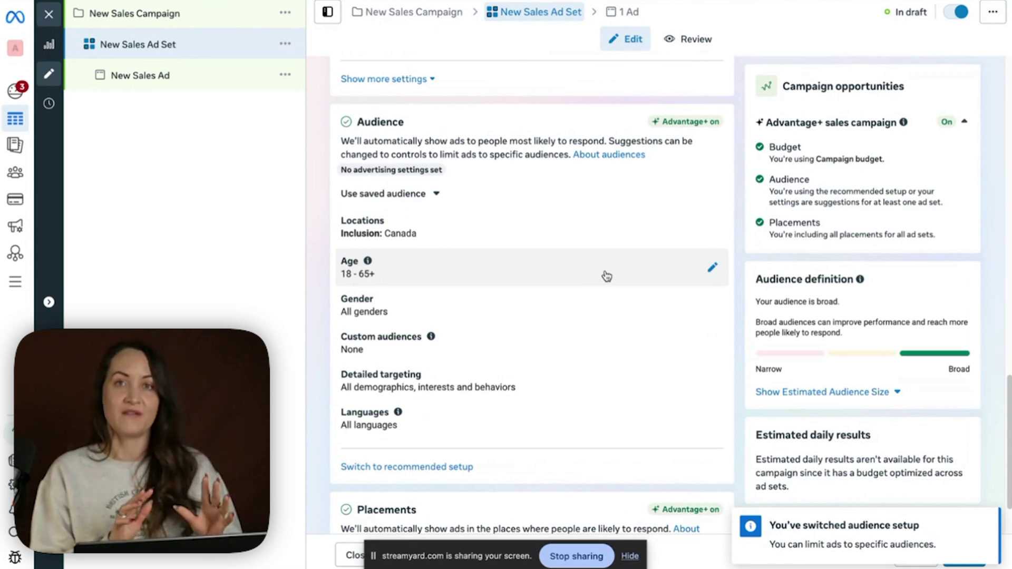
- Set the age range to minimum 35 and maximum 50
{"action": "left_click", "coordinate": [711, 269]}
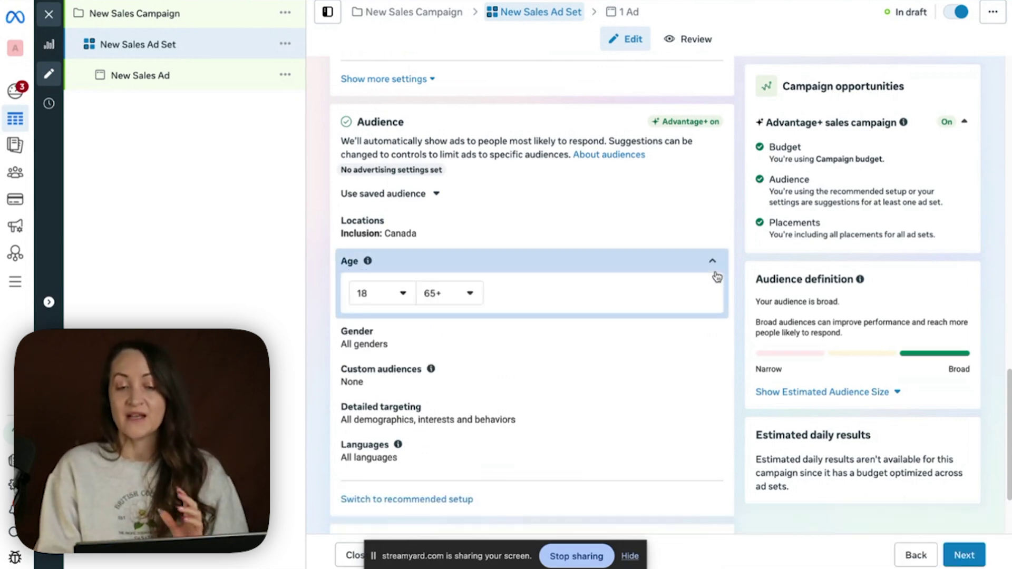
{"action": "left_click", "coordinate": [384, 304]}
{"action": "scroll", "coordinate": [372, 422], "scroll_direction": "down", "scroll_amount": 5}
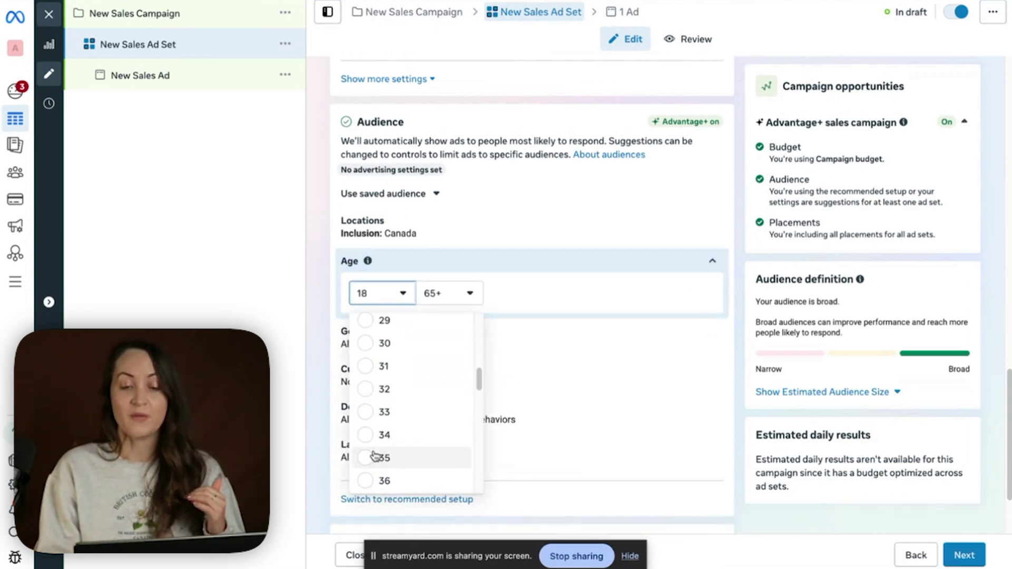
{"action": "left_click", "coordinate": [375, 447]}
{"action": "left_click", "coordinate": [443, 293]}
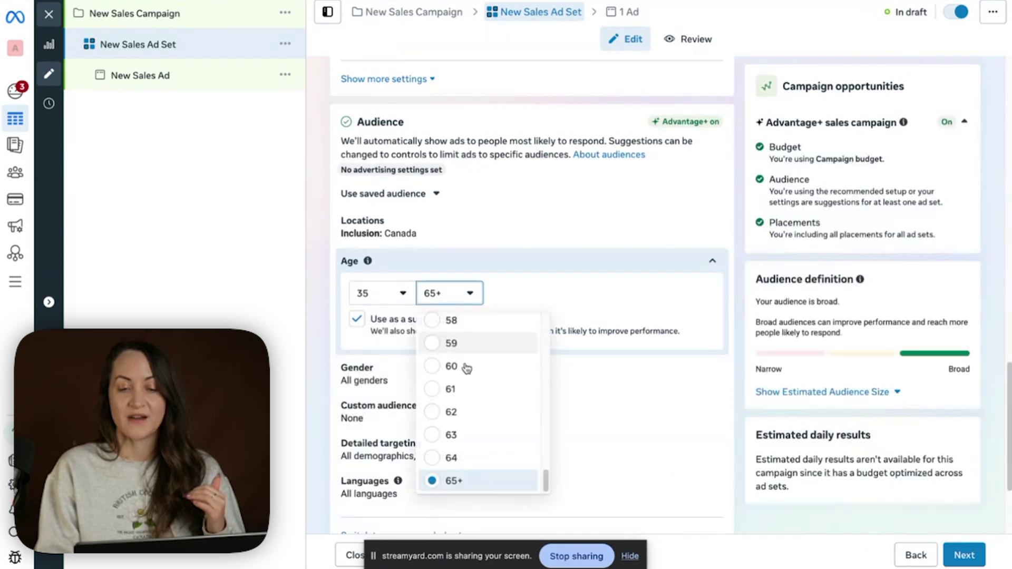
{"action": "scroll", "coordinate": [466, 390], "scroll_direction": "up", "scroll_amount": 2}
{"action": "scroll", "coordinate": [469, 410], "scroll_direction": "up", "scroll_amount": 3}
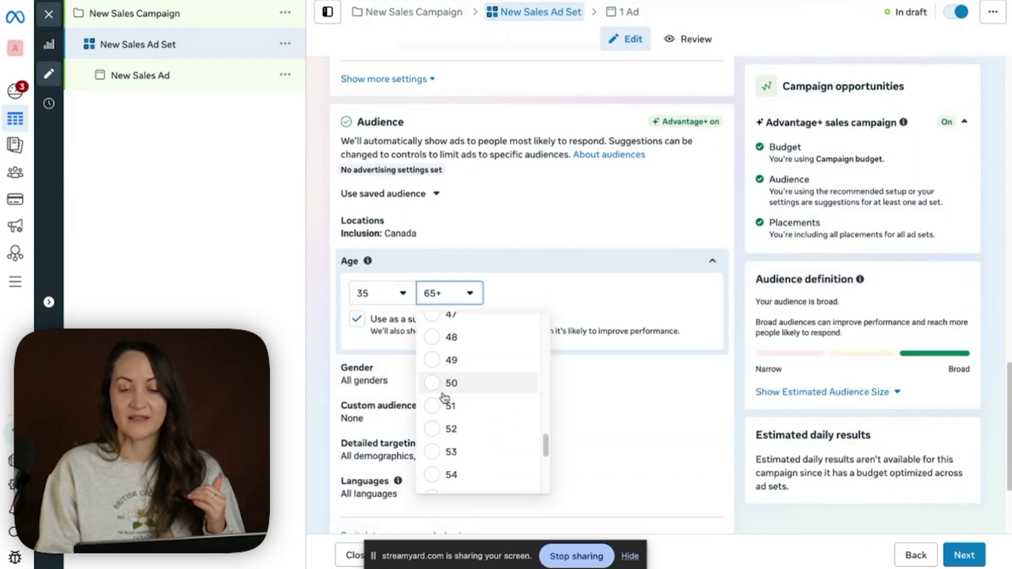
{"action": "left_click", "coordinate": [438, 389]}
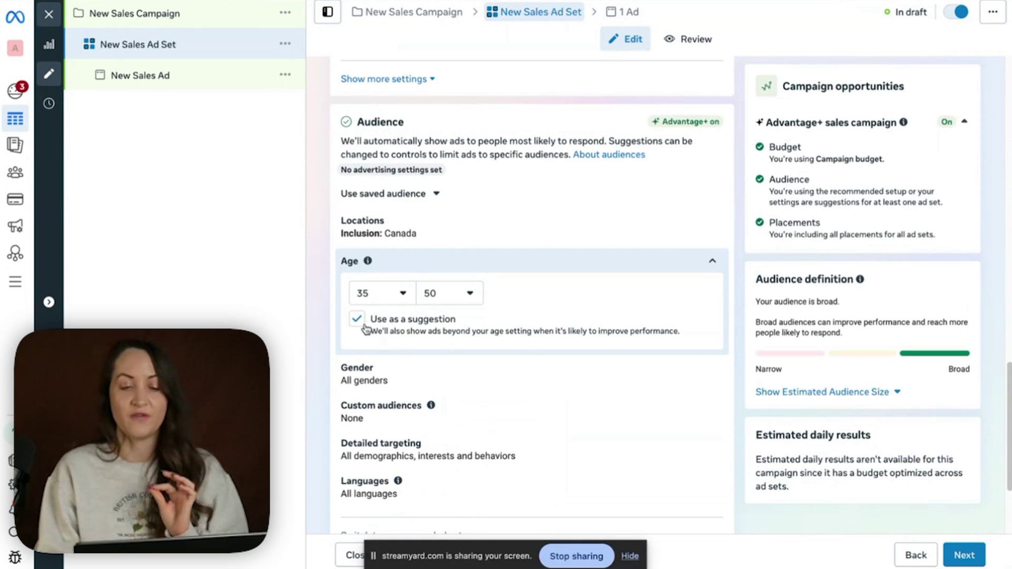
- Make age 35–50 a strict limit and restrict gender to Women only, not a suggestion
{"action": "left_click", "coordinate": [356, 318]}
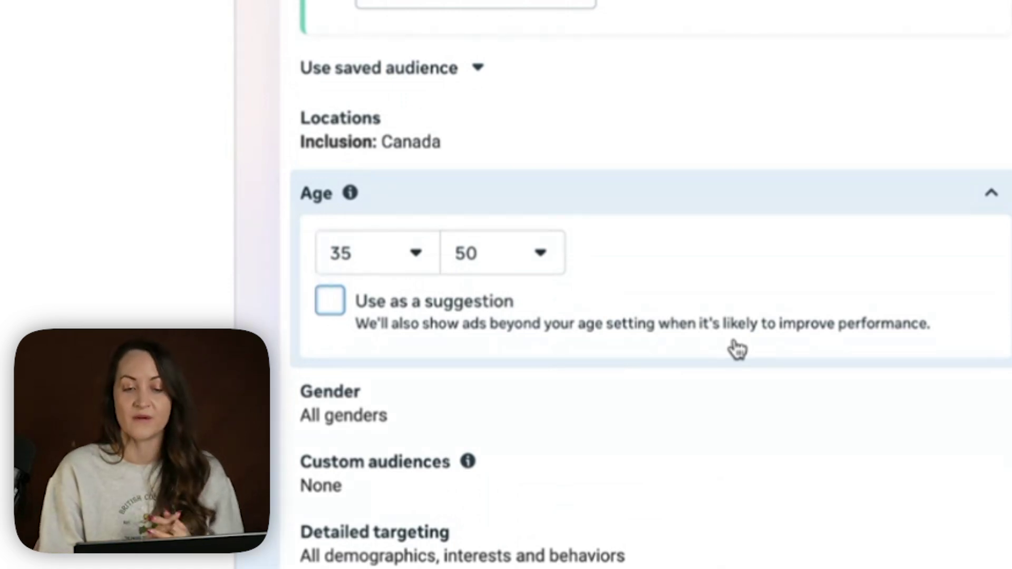
{"action": "left_click", "coordinate": [990, 403]}
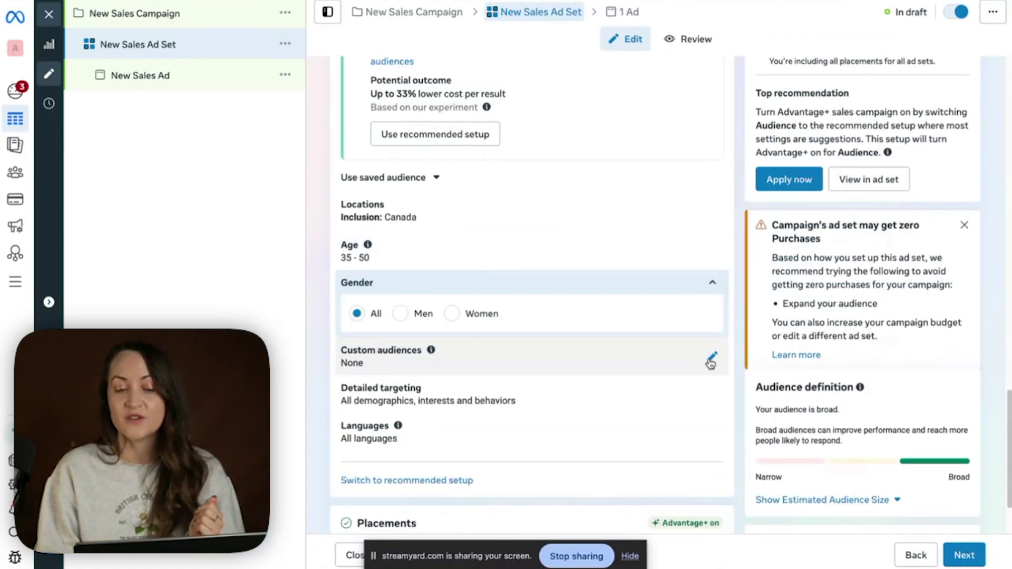
{"action": "left_click", "coordinate": [445, 316]}
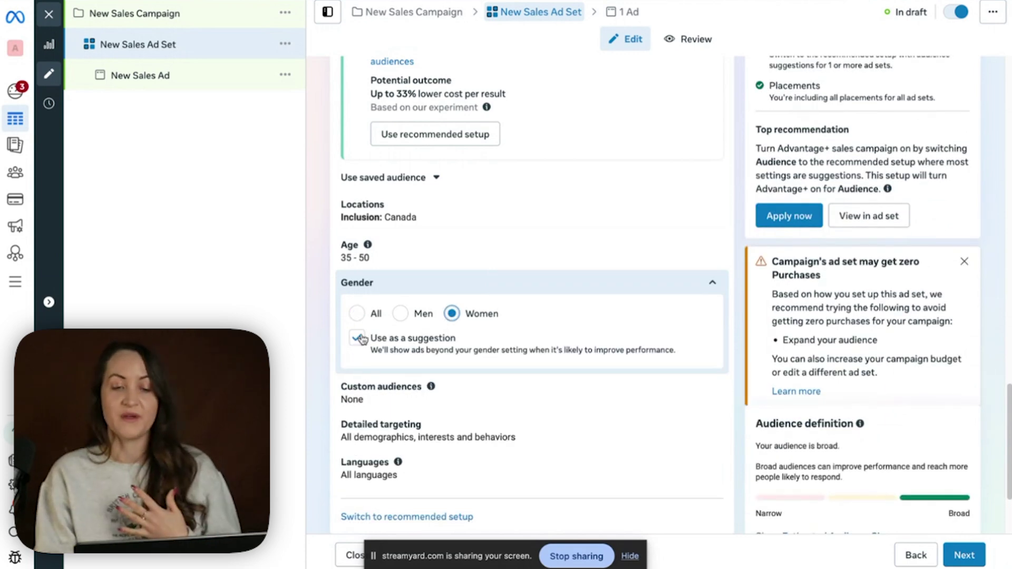
{"action": "left_click", "coordinate": [357, 337]}
{"action": "scroll", "coordinate": [356, 338], "scroll_direction": "down", "scroll_amount": 1}
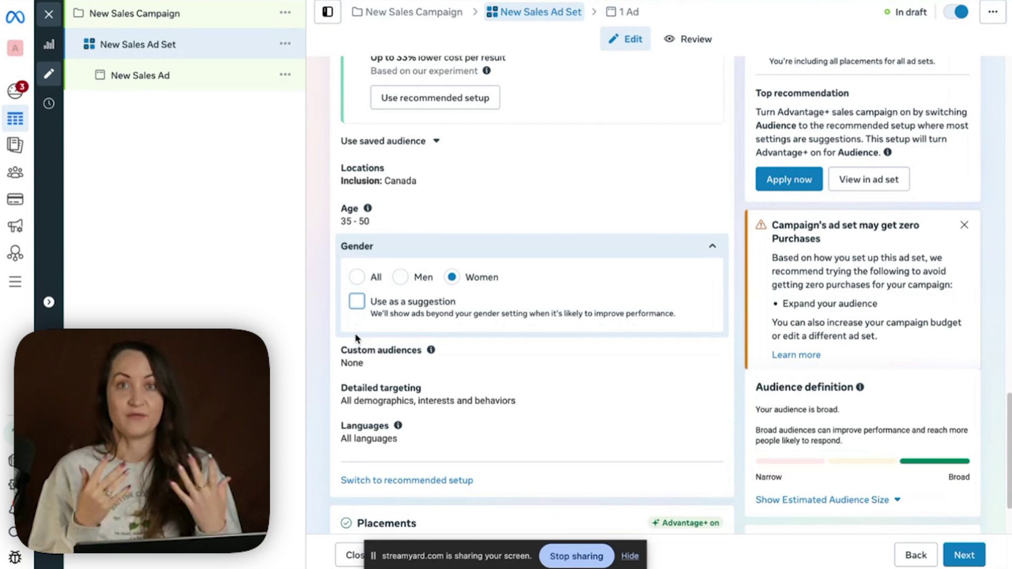
{"action": "left_click", "coordinate": [714, 354]}
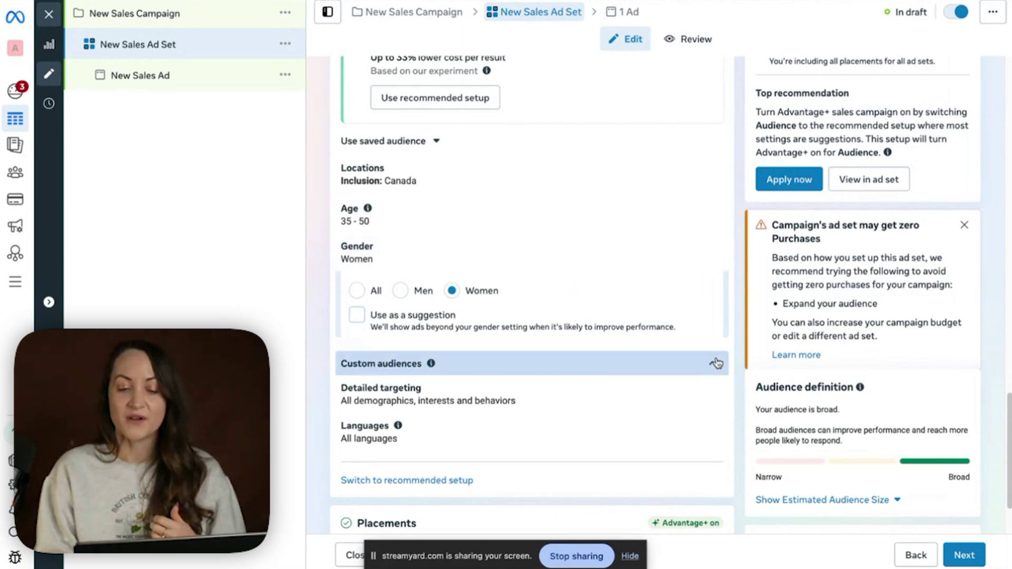
- Search 'loo' and add the 1% US lookalike as a custom audience
{"action": "left_click", "coordinate": [506, 336]}
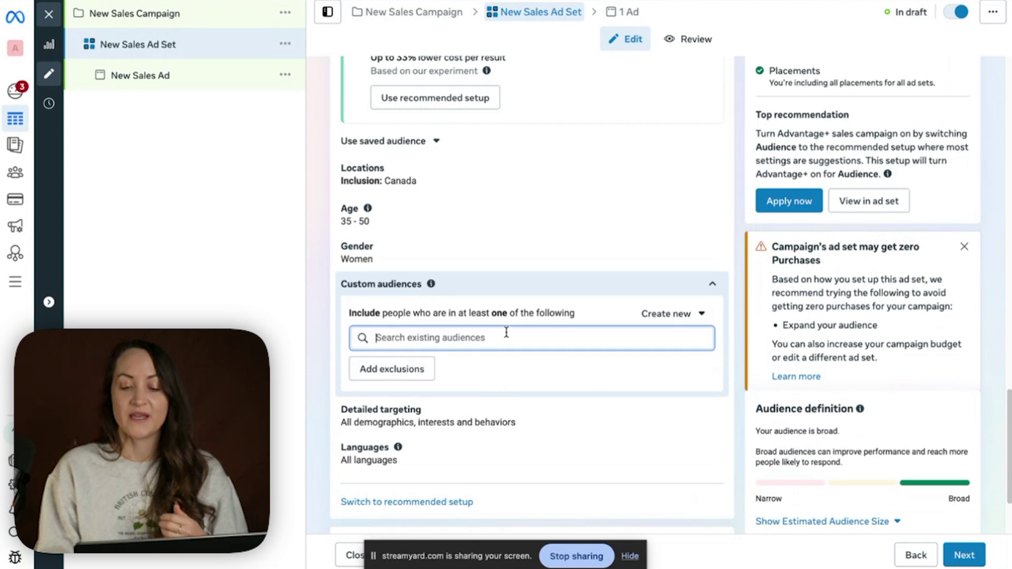
{"action": "type", "text": "loo"}
{"action": "left_click", "coordinate": [441, 396]}
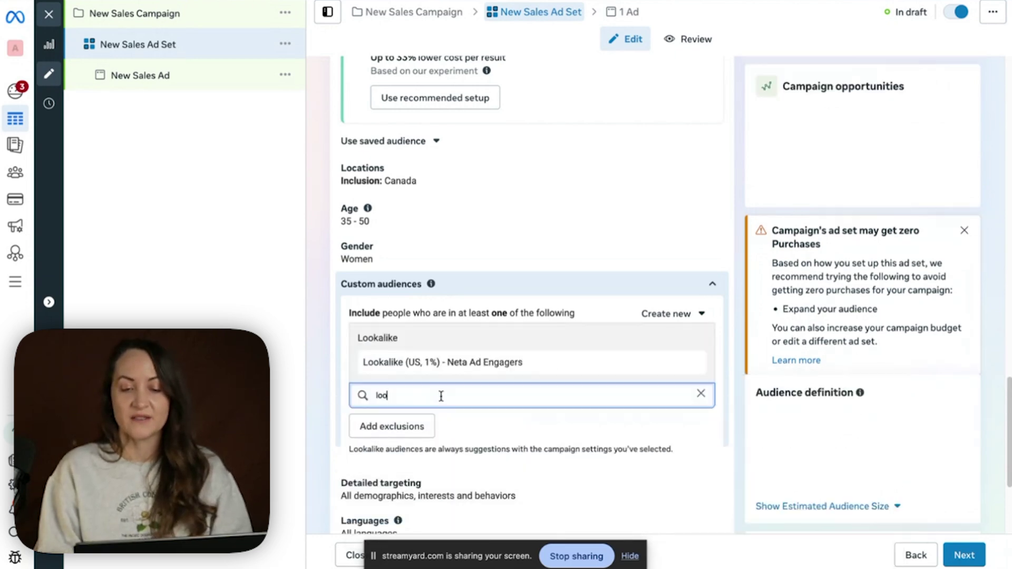
{"action": "left_click", "coordinate": [565, 432]}
{"action": "scroll", "coordinate": [566, 432], "scroll_direction": "down", "scroll_amount": 2}
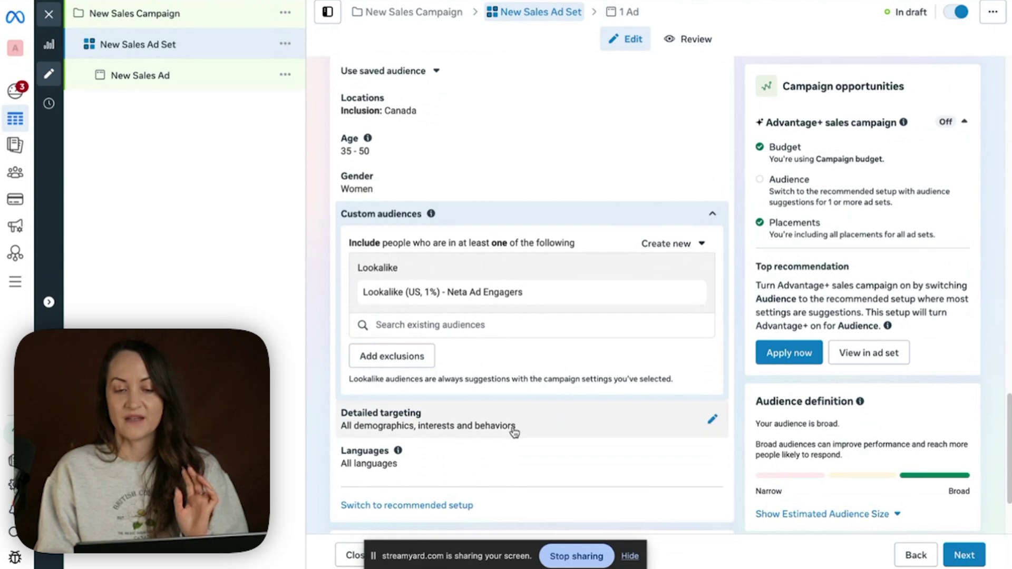
{"action": "left_click", "coordinate": [523, 425]}
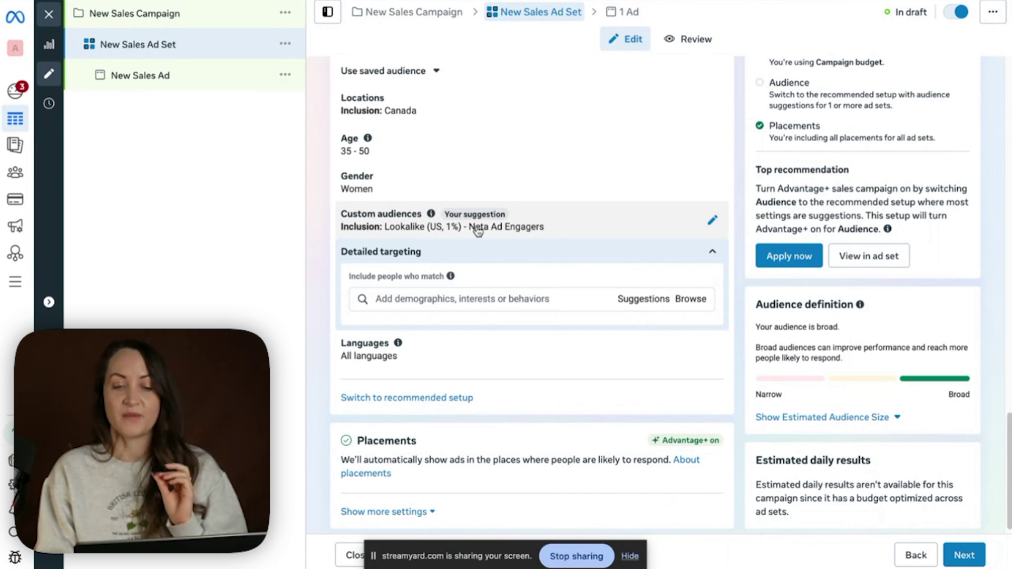
- Replace the lookalike with the WV 180 website custom audience as a strict limit
{"action": "left_click", "coordinate": [477, 230]}
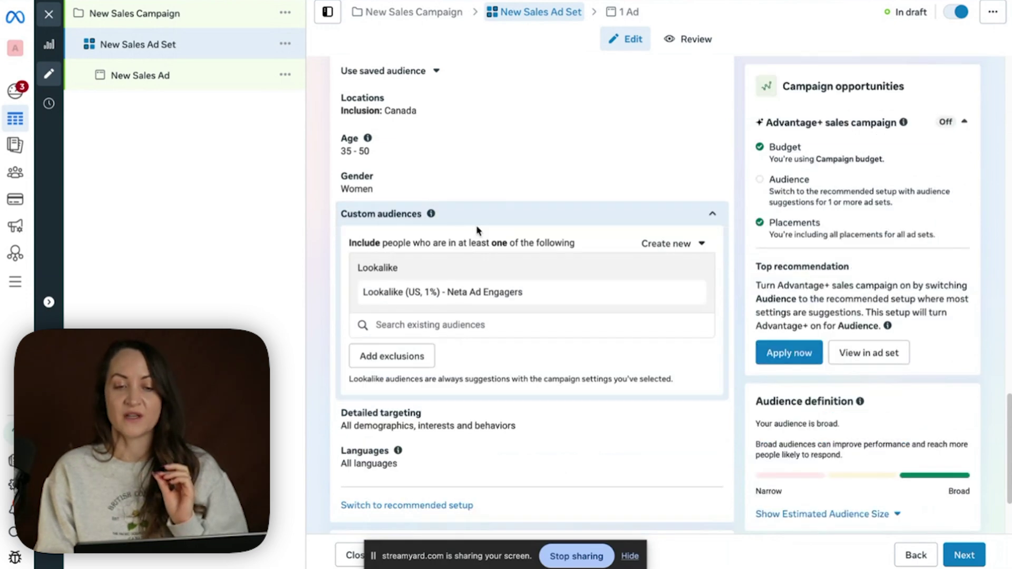
{"action": "left_click", "coordinate": [685, 292]}
{"action": "left_click", "coordinate": [568, 259]}
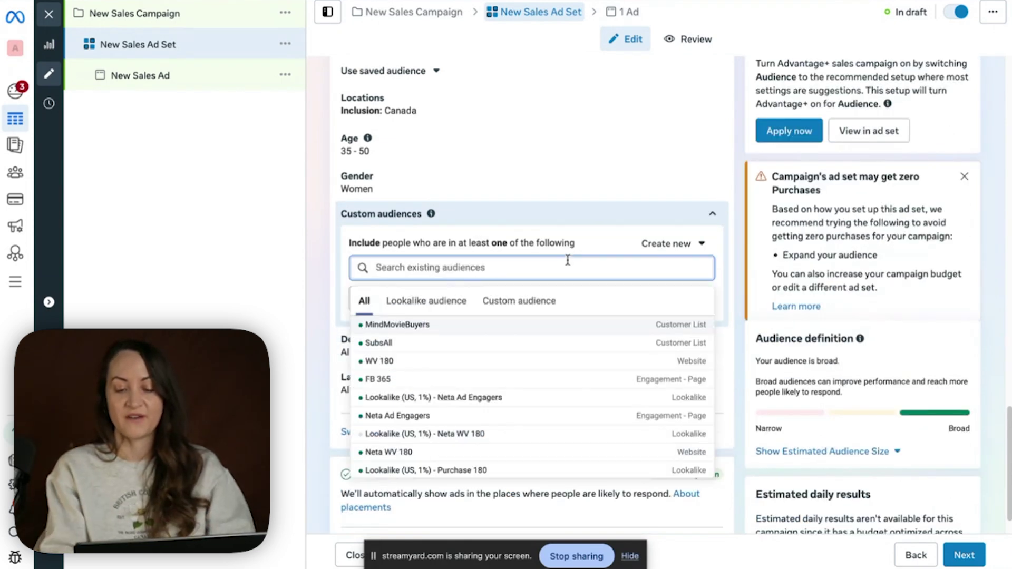
{"action": "left_click", "coordinate": [527, 304]}
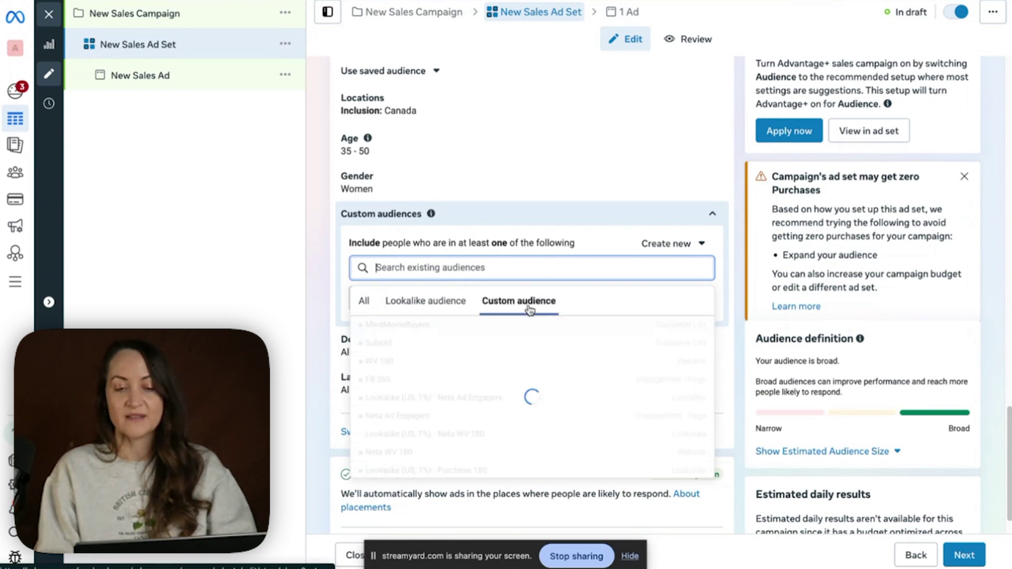
{"action": "left_click", "coordinate": [457, 362]}
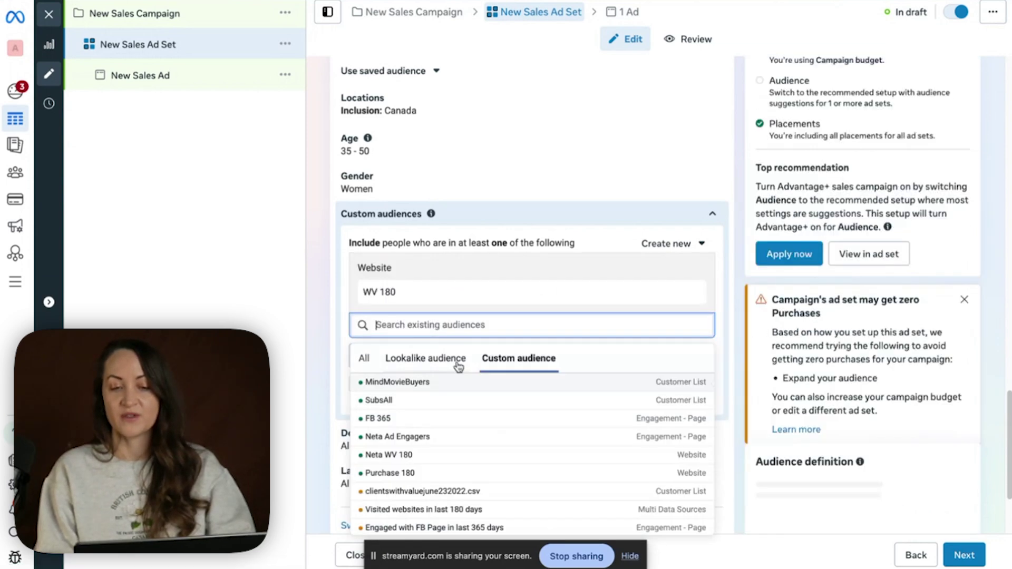
{"action": "left_click", "coordinate": [593, 244]}
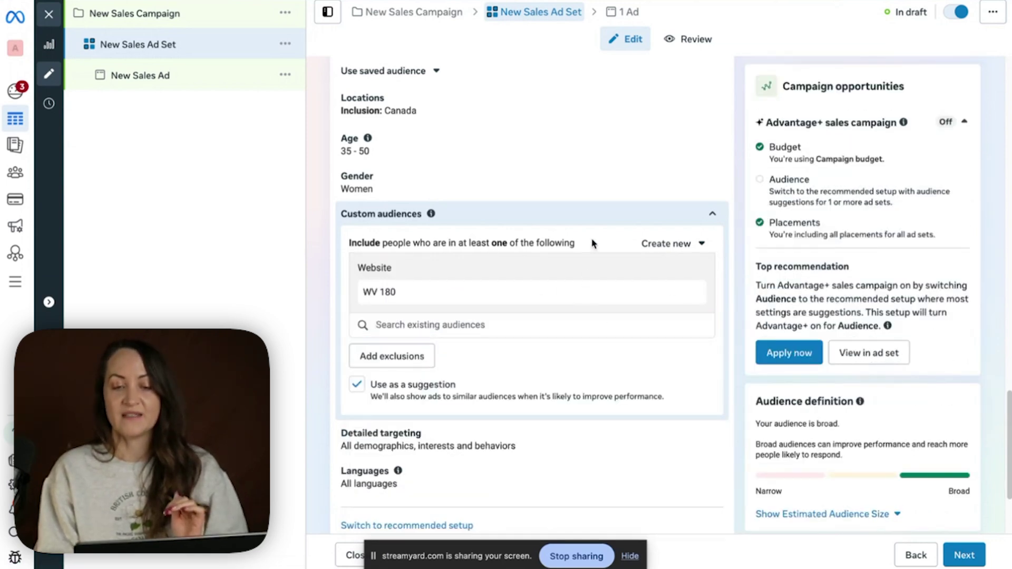
{"action": "left_click", "coordinate": [356, 384]}
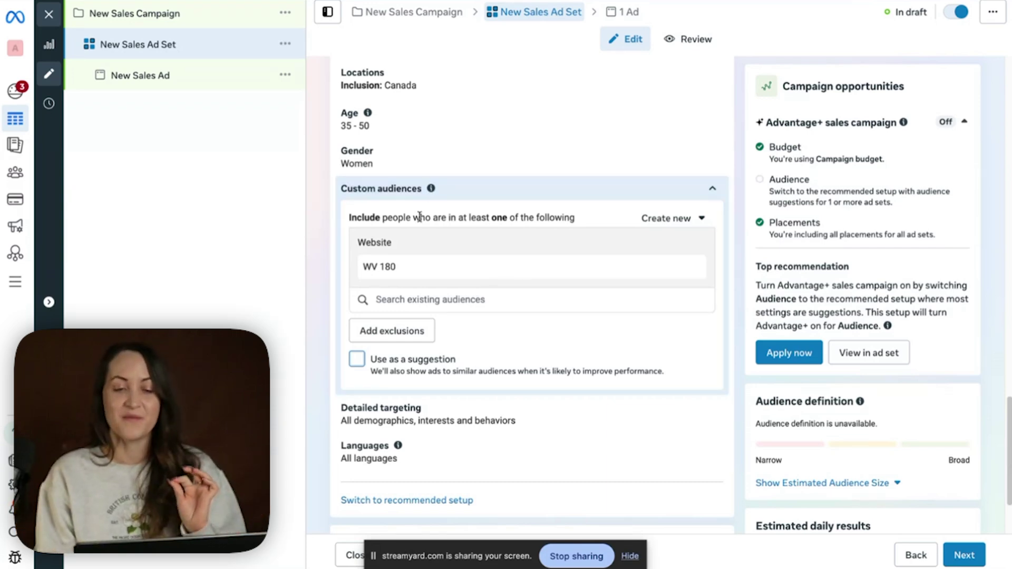
- Add the Coaching (education) interest and try a self-employment must-also-match search
{"action": "left_click", "coordinate": [497, 414]}
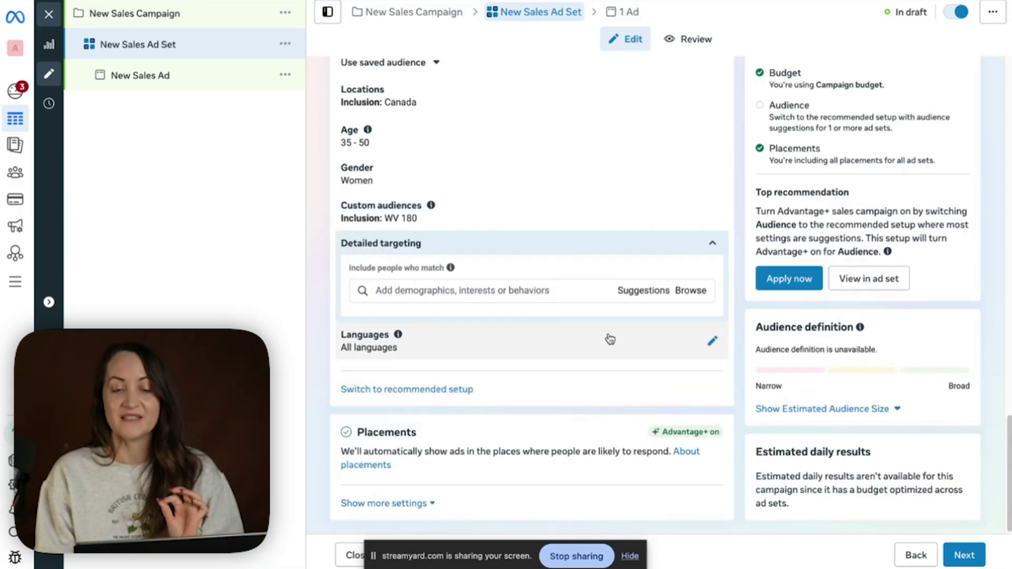
{"action": "left_click", "coordinate": [563, 291]}
{"action": "type", "text": "doaching"}
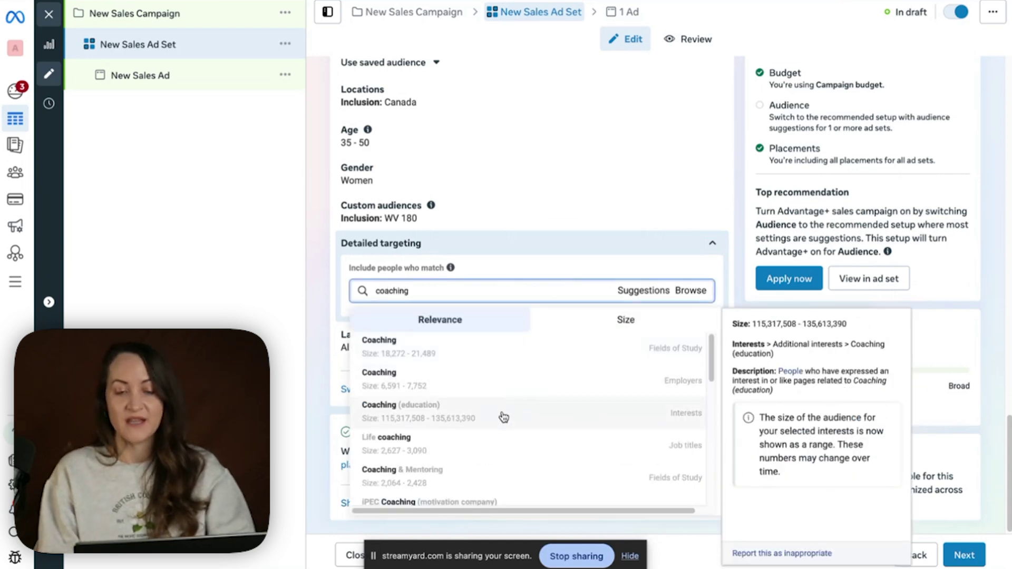
{"action": "left_click", "coordinate": [515, 411]}
{"action": "left_click", "coordinate": [413, 388]}
{"action": "left_click", "coordinate": [430, 405]}
{"action": "type", "text": "se"}
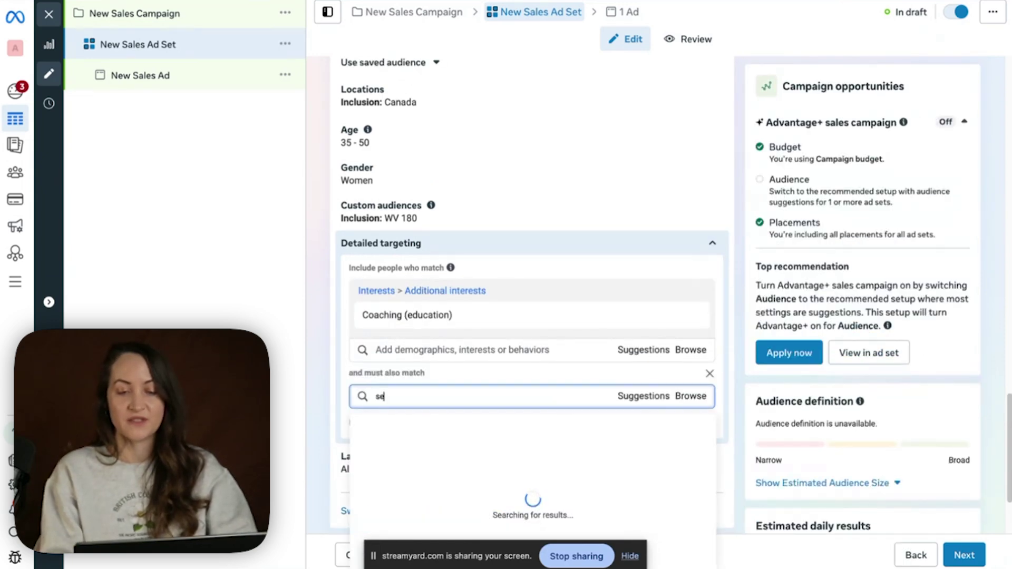
{"action": "type", "text": "lf employed"}
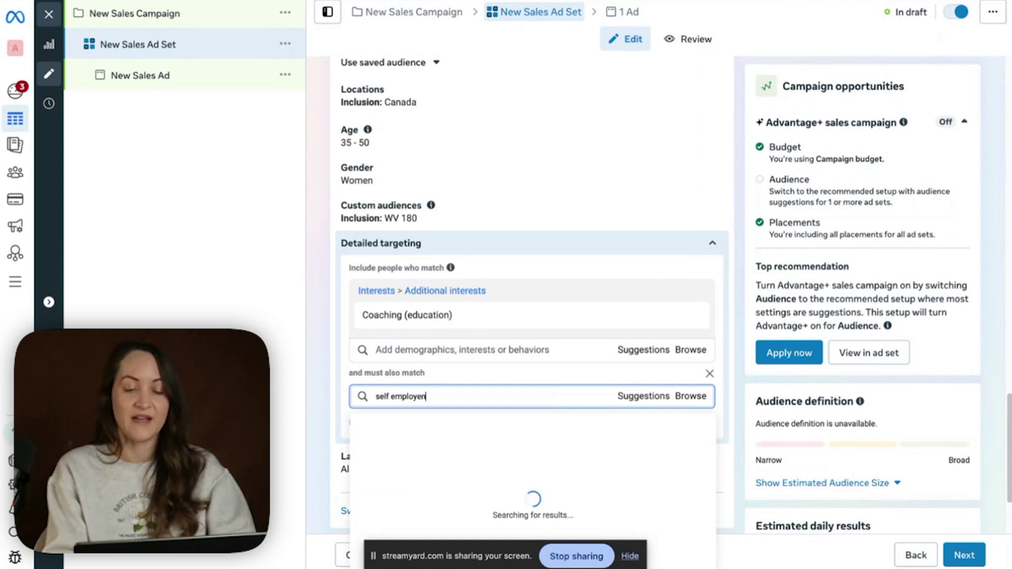
{"action": "key", "text": "BackSpace"}
{"action": "type", "text": "m"}
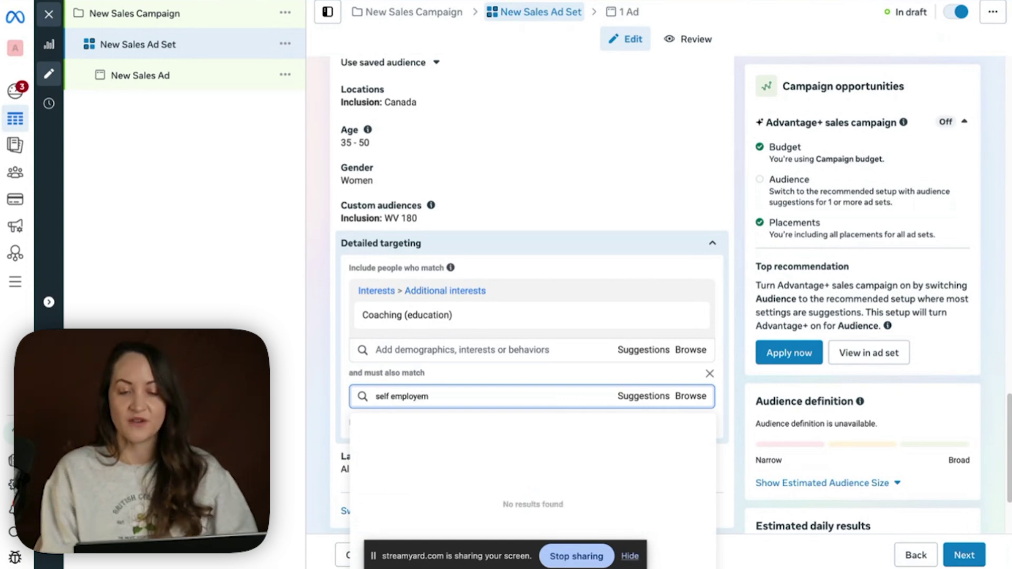
{"action": "key", "text": "BackSpace"}
{"action": "key", "text": "BackSpace"}
{"action": "key", "text": "BackSpace"}
{"action": "key", "text": "BackSpace"}
{"action": "key", "text": "BackSpace"}
{"action": "key", "text": "BackSpace"}
{"action": "key", "text": "BackSpace"}
{"action": "key", "text": "BackSpace"}
{"action": "key", "text": "BackSpace"}
{"action": "key", "text": "BackSpace"}
{"action": "key", "text": "BackSpace"}
{"action": "key", "text": "BackSpace"}
{"action": "key", "text": "BackSpace"}
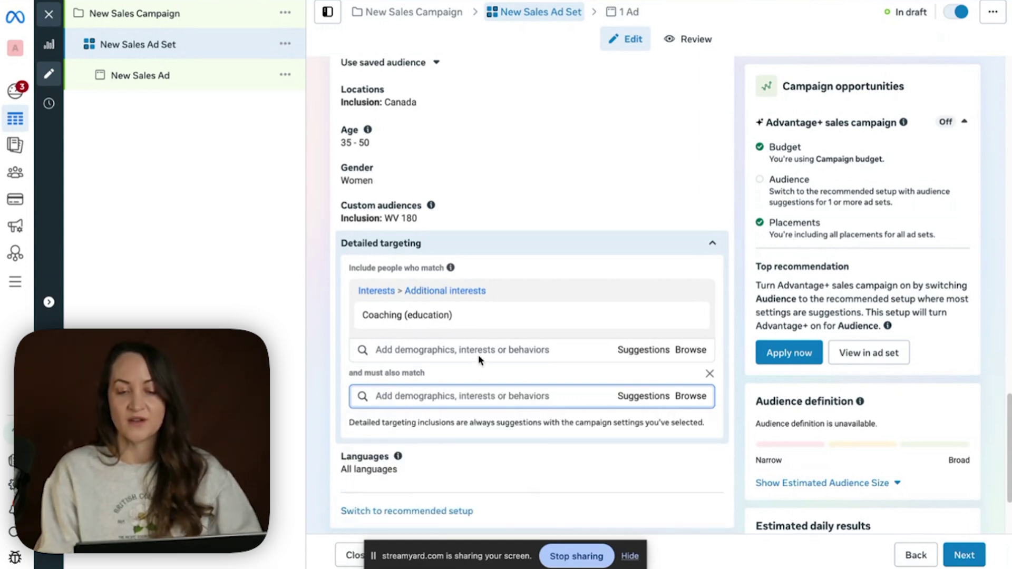
- Add the Self-help (psychology) and Self-help book (publications) interests
{"action": "left_click", "coordinate": [481, 350]}
{"action": "type", "text": "self help"}
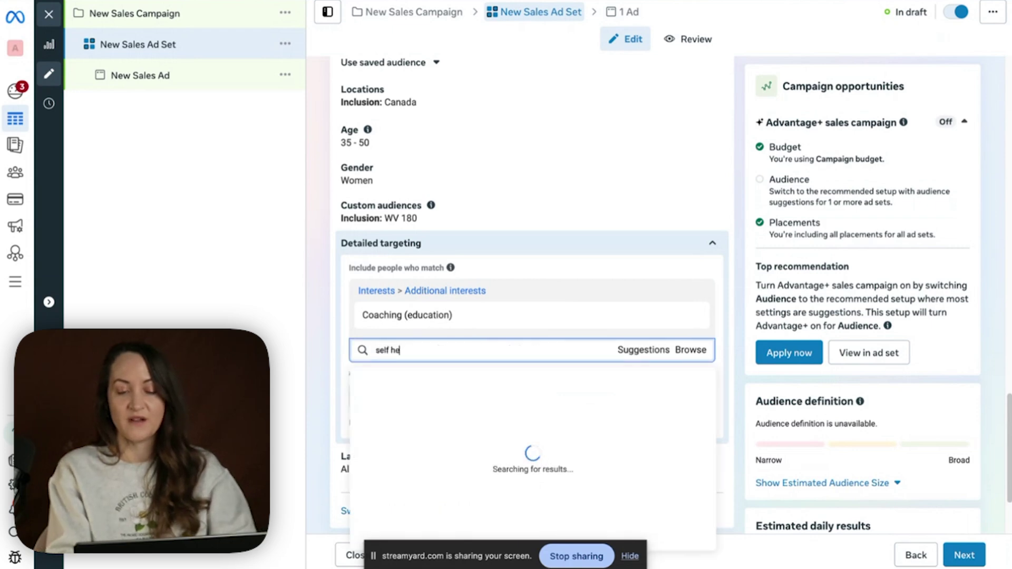
{"action": "left_click", "coordinate": [491, 424]}
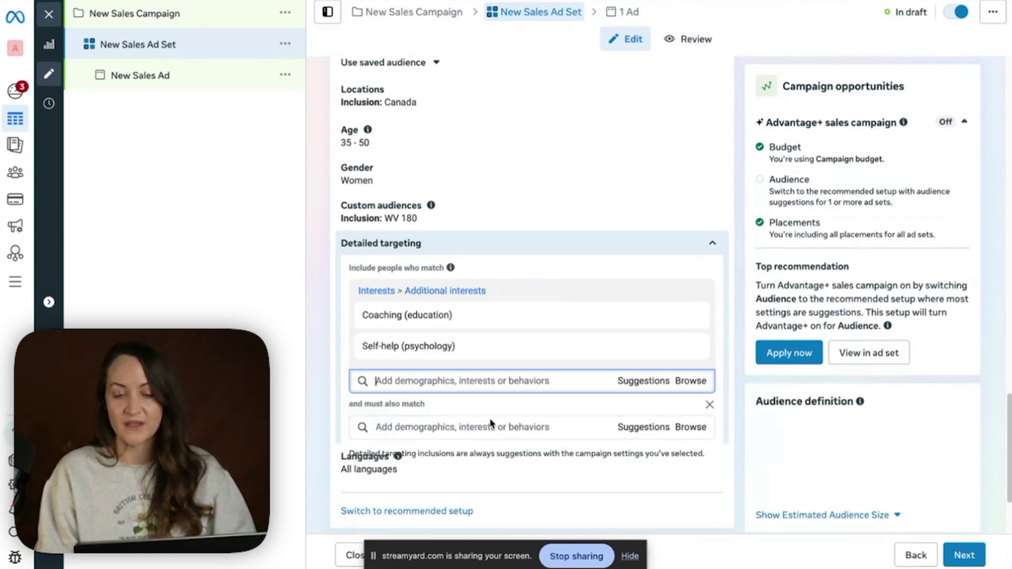
{"action": "left_click", "coordinate": [632, 387]}
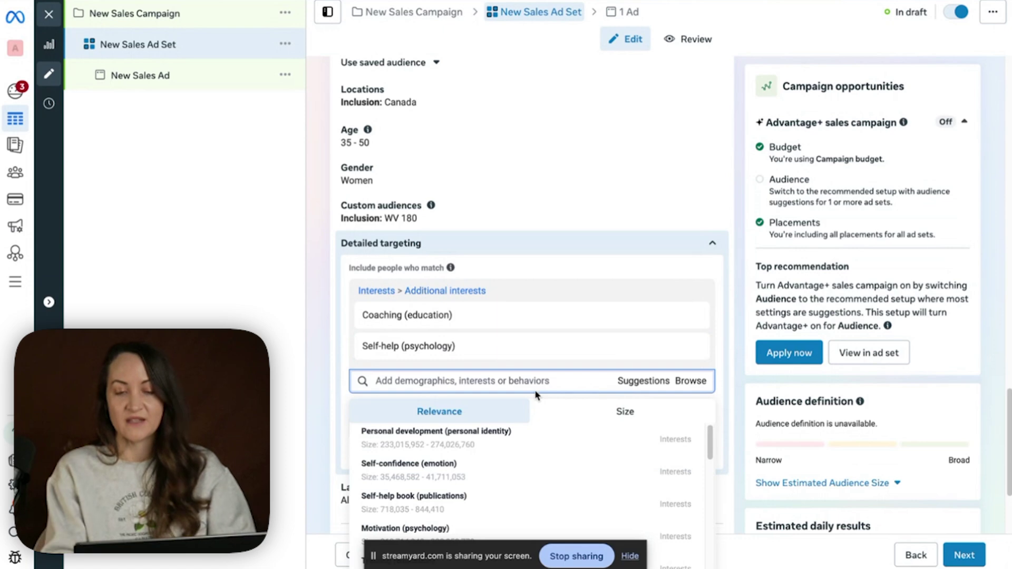
{"action": "type", "text": "self help"}
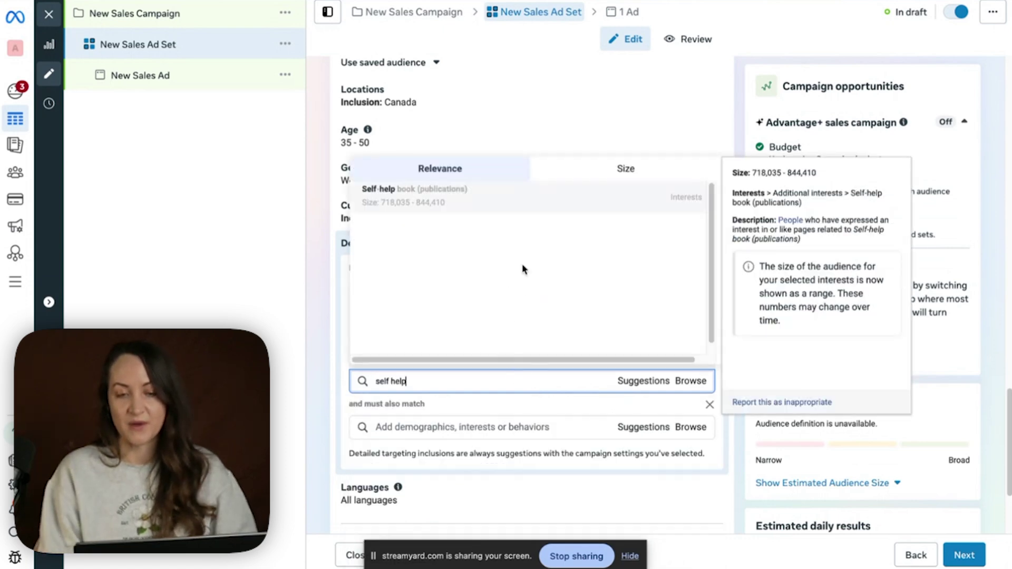
{"action": "left_click", "coordinate": [500, 200]}
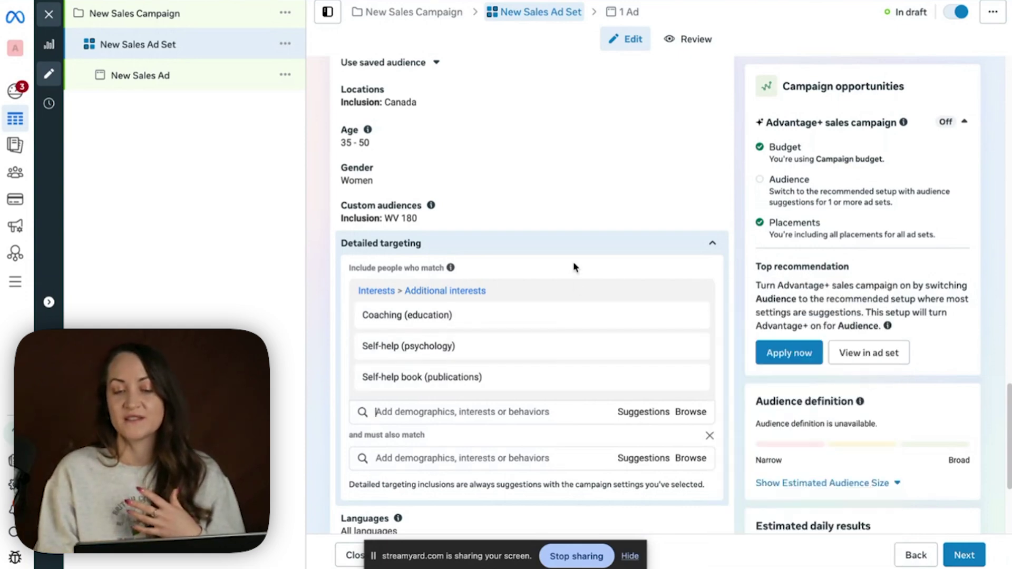
- Require Self-employment (careers) under 'and must also match', then collapse detailed targeting
{"action": "scroll", "coordinate": [575, 267], "scroll_direction": "down", "scroll_amount": 1}
{"action": "scroll", "coordinate": [574, 267], "scroll_direction": "down", "scroll_amount": 2}
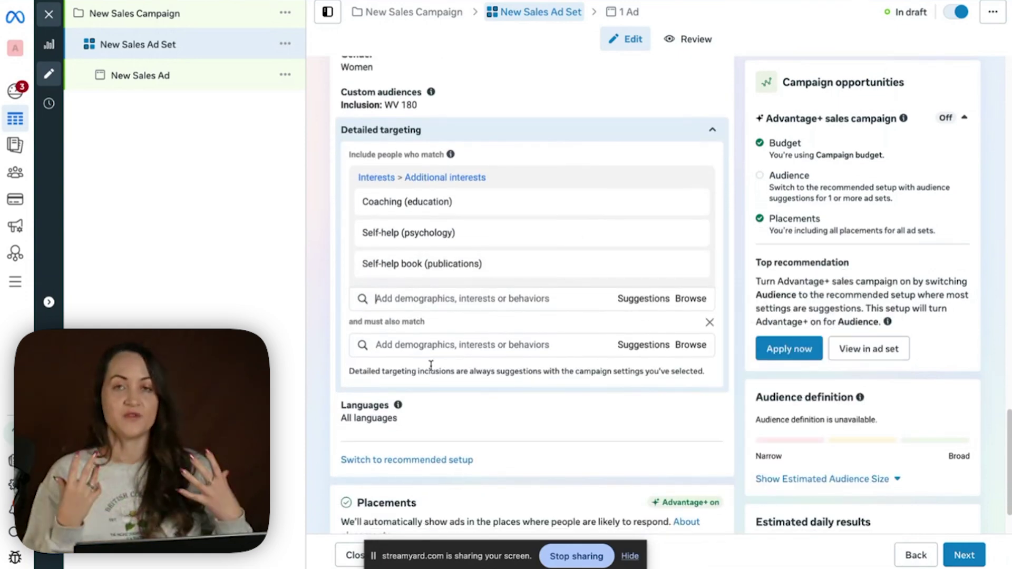
{"action": "left_click", "coordinate": [431, 350]}
{"action": "type", "text": "se"}
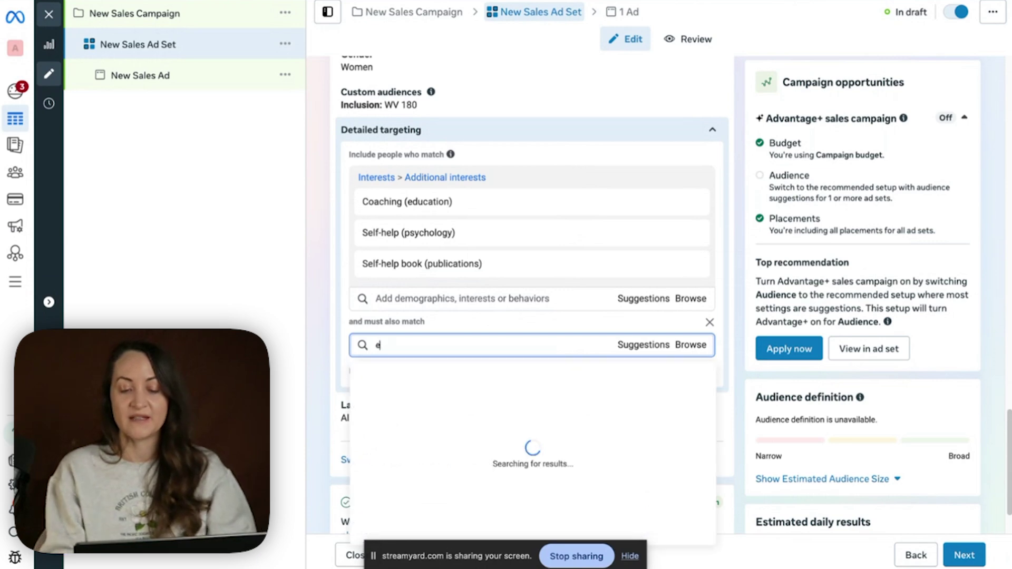
{"action": "type", "text": "lf employ"}
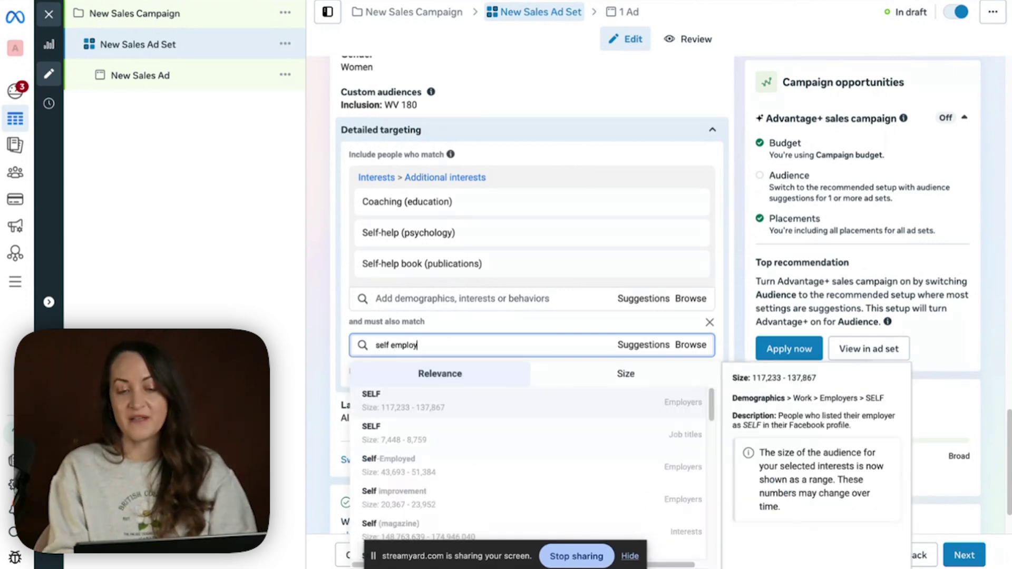
{"action": "type", "text": "emnt"}
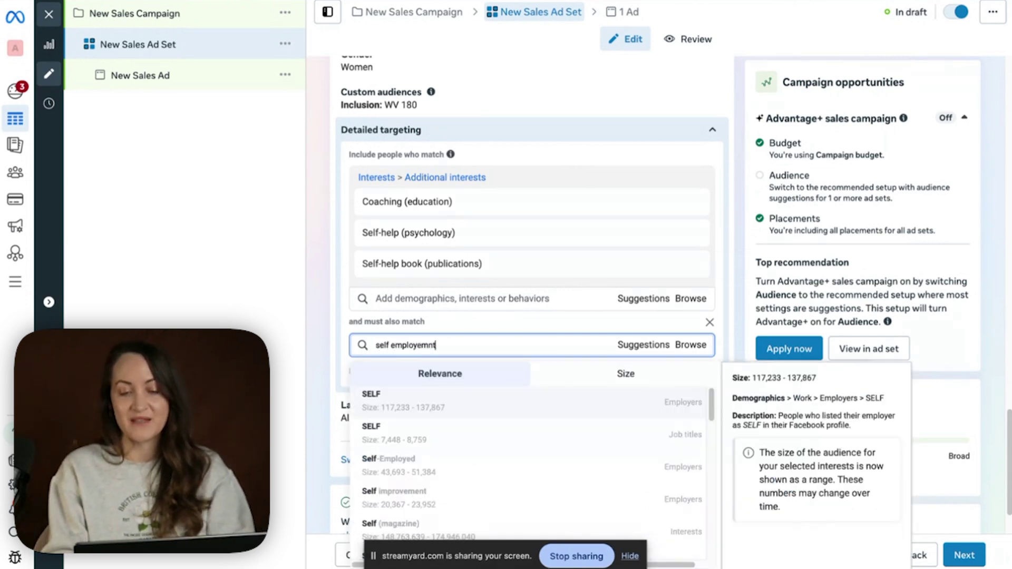
{"action": "key", "text": "BackSpace"}
{"action": "key", "text": "BackSpace"}
{"action": "key", "text": "BackSpace"}
{"action": "key", "text": "BackSpace"}
{"action": "key", "text": "BackSpace"}
{"action": "key", "text": "BackSpace"}
{"action": "key", "text": "BackSpace"}
{"action": "key", "text": "BackSpace"}
{"action": "key", "text": "BackSpace"}
{"action": "key", "text": "BackSpace"}
{"action": "key", "text": "BackSpace"}
{"action": "type", "text": "-employ"}
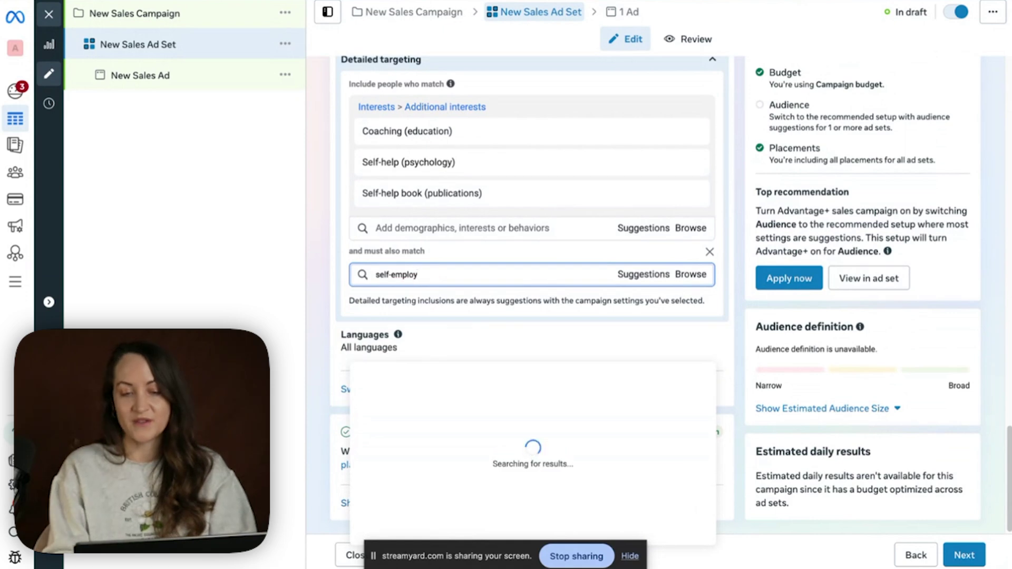
{"action": "left_click", "coordinate": [501, 435]}
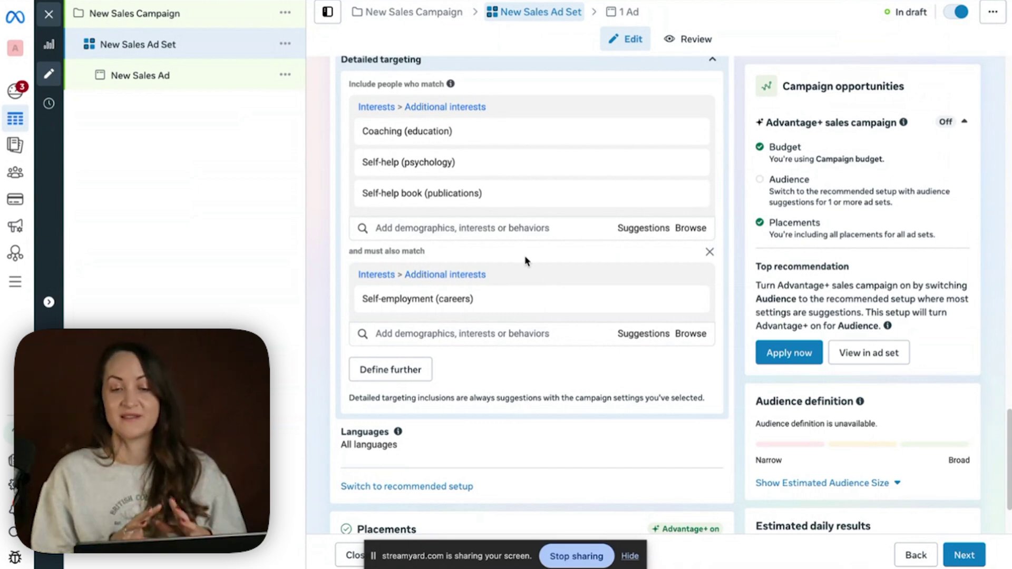
{"action": "scroll", "coordinate": [525, 260], "scroll_direction": "up", "scroll_amount": 3}
{"action": "left_click", "coordinate": [500, 338]}
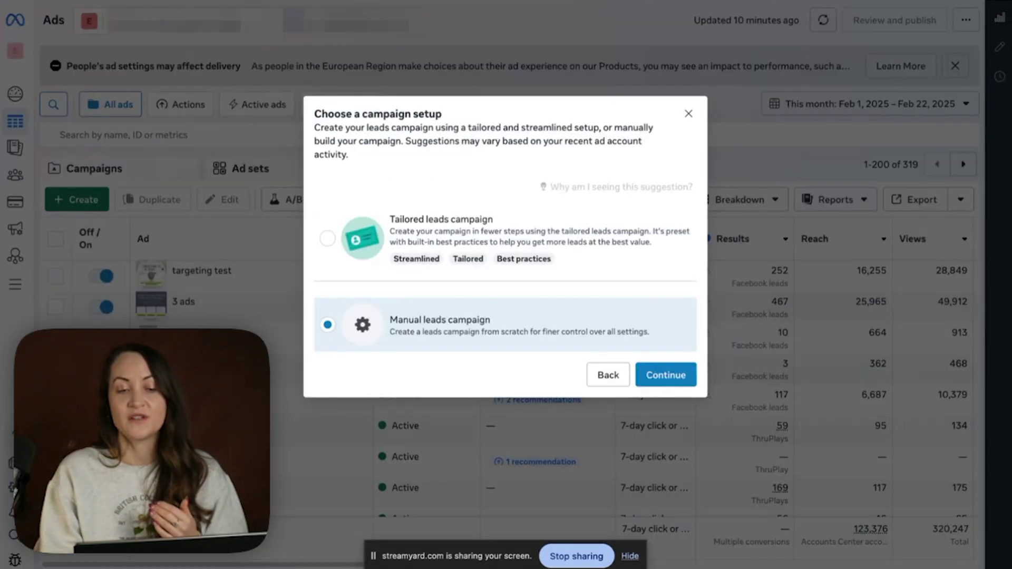
- Dismiss the setup dialog, revisit the Leads setup options, then open a campaign's ad sets
{"action": "left_click", "coordinate": [687, 113]}
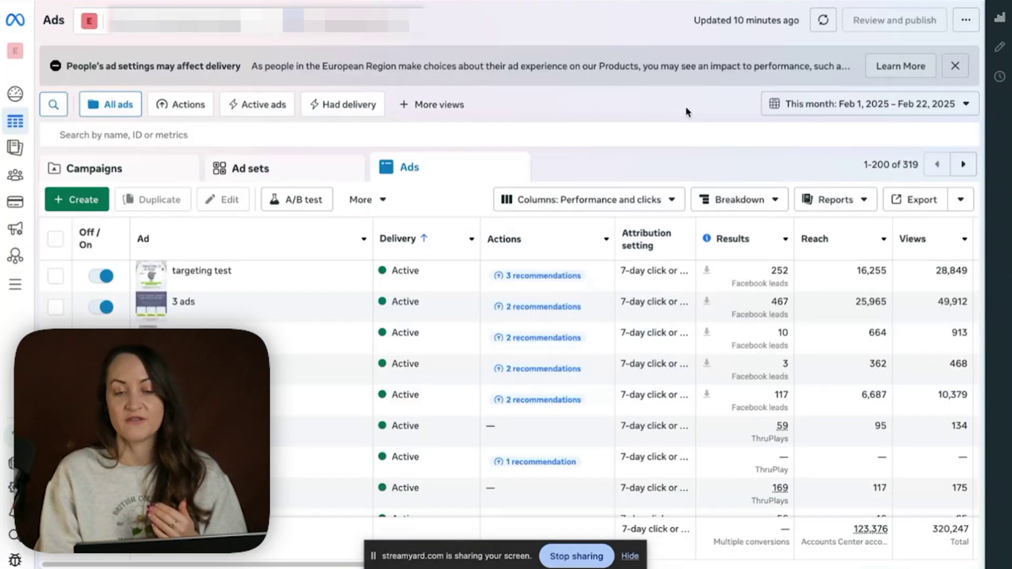
{"action": "left_click", "coordinate": [165, 176]}
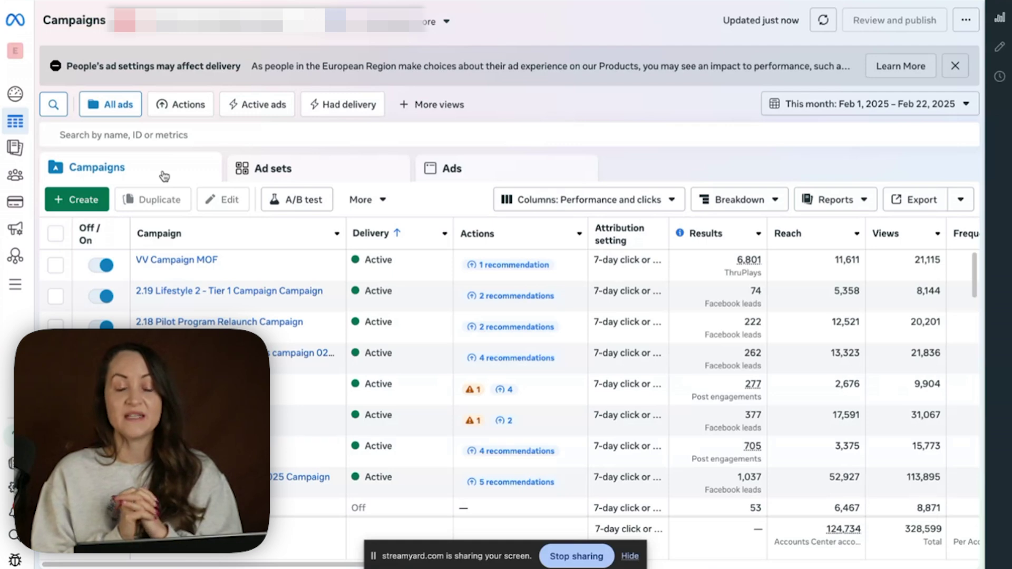
{"action": "left_click", "coordinate": [77, 199]}
{"action": "left_click", "coordinate": [405, 279]}
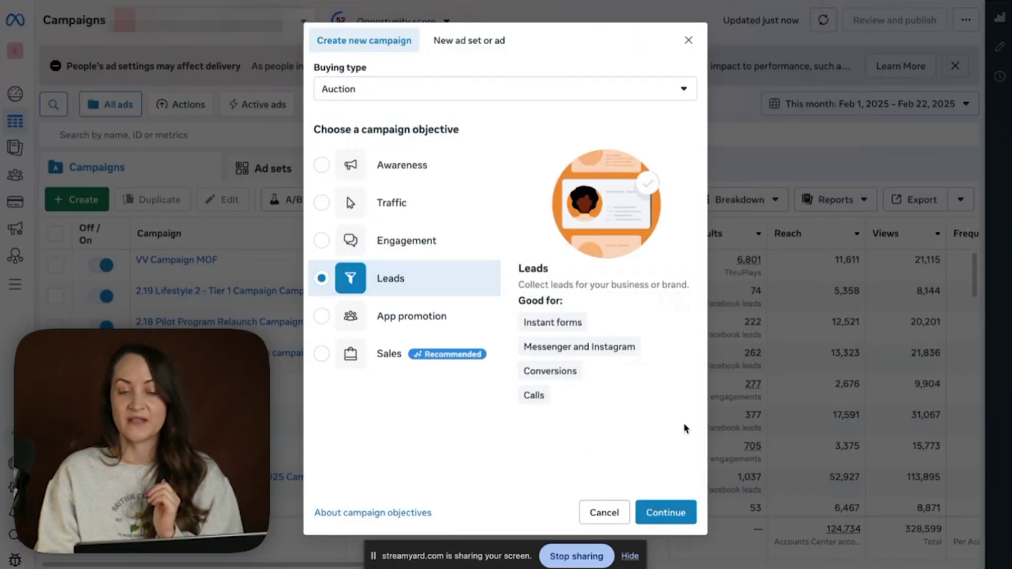
{"action": "left_click", "coordinate": [679, 509]}
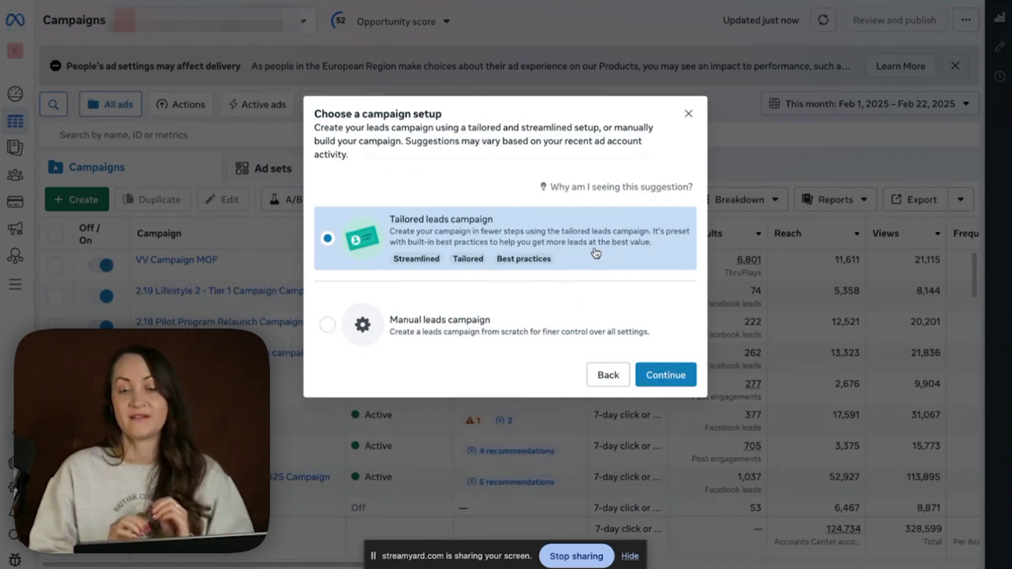
{"action": "left_click", "coordinate": [685, 125]}
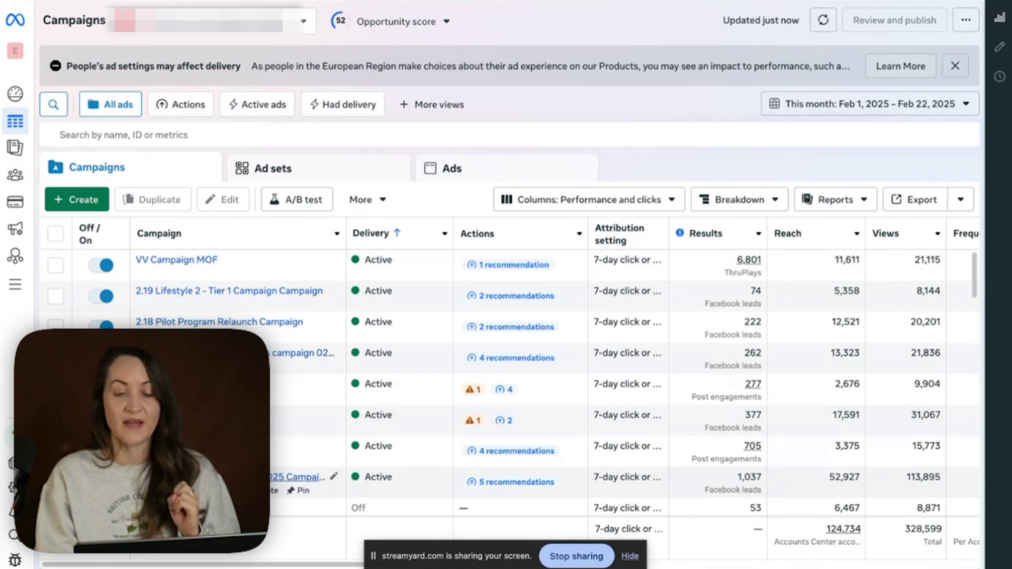
{"action": "left_click", "coordinate": [295, 476]}
- Preview the '3 ads' ad in the current ad set, then close the preview
{"action": "left_click", "coordinate": [194, 260]}
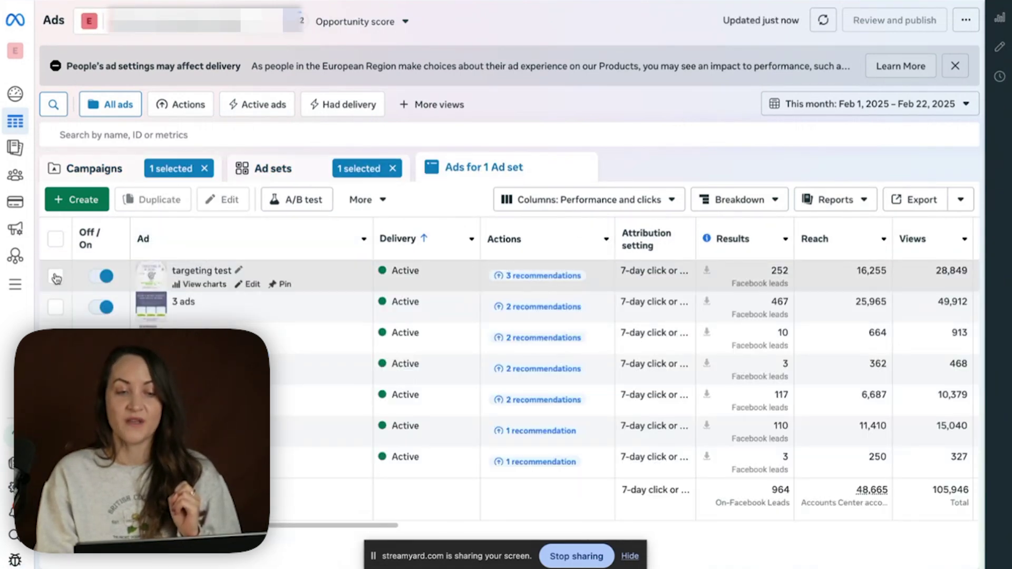
{"action": "left_click", "coordinate": [55, 306]}
{"action": "left_click", "coordinate": [151, 304]}
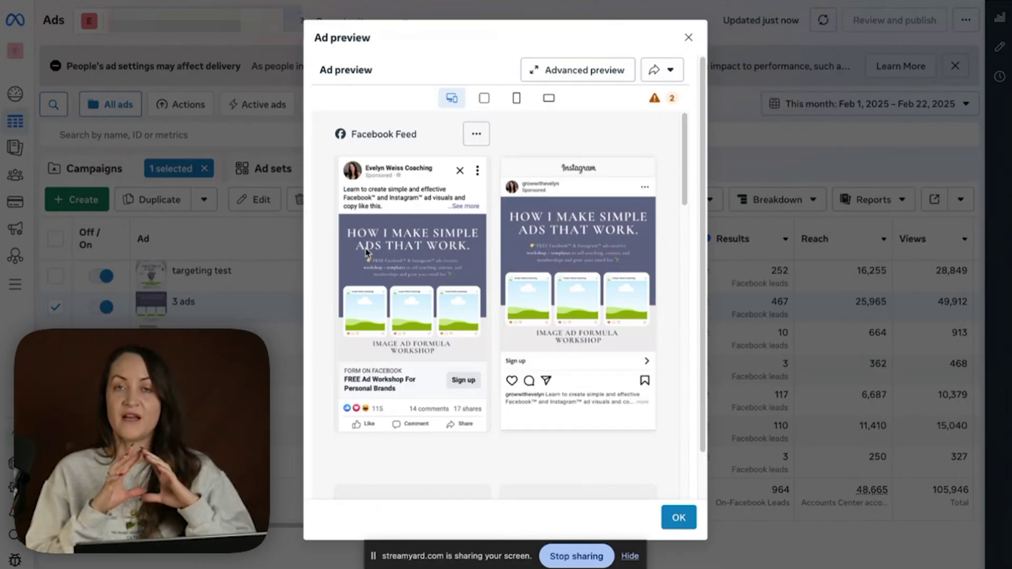
{"action": "left_click", "coordinate": [689, 37]}
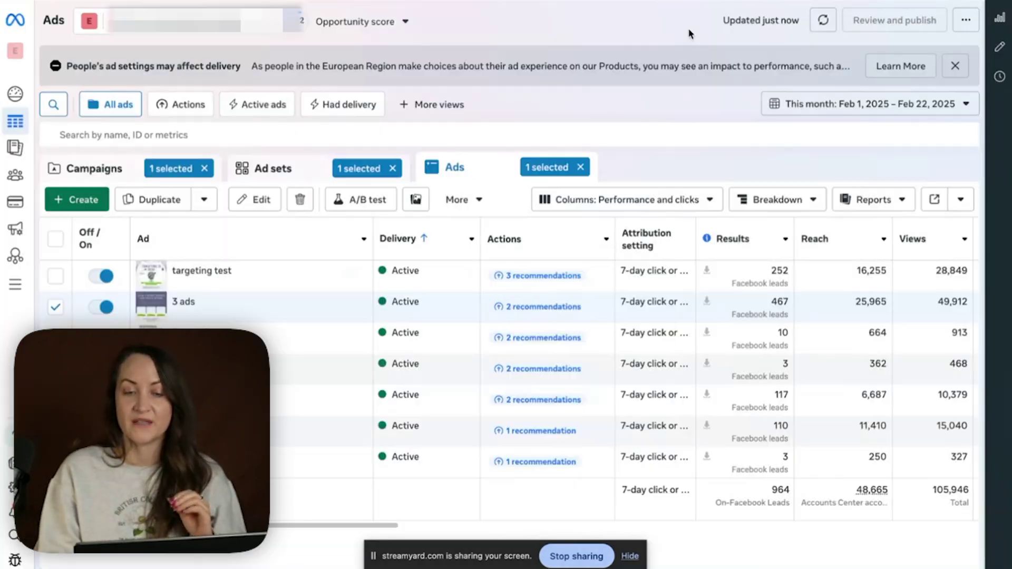
- Preview all three ads in the paused leads campaign's ad set, ending on the third, 'FREE Ads Workshop'
{"action": "left_click", "coordinate": [100, 174]}
{"action": "scroll", "coordinate": [237, 416], "scroll_direction": "down", "scroll_amount": 5}
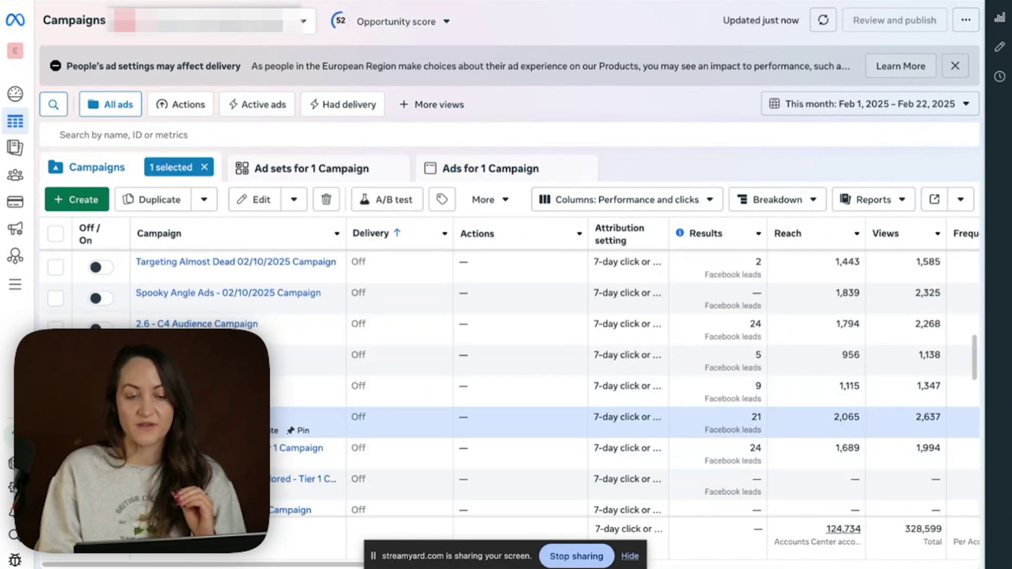
{"action": "left_click", "coordinate": [200, 416]}
{"action": "left_click", "coordinate": [196, 260]}
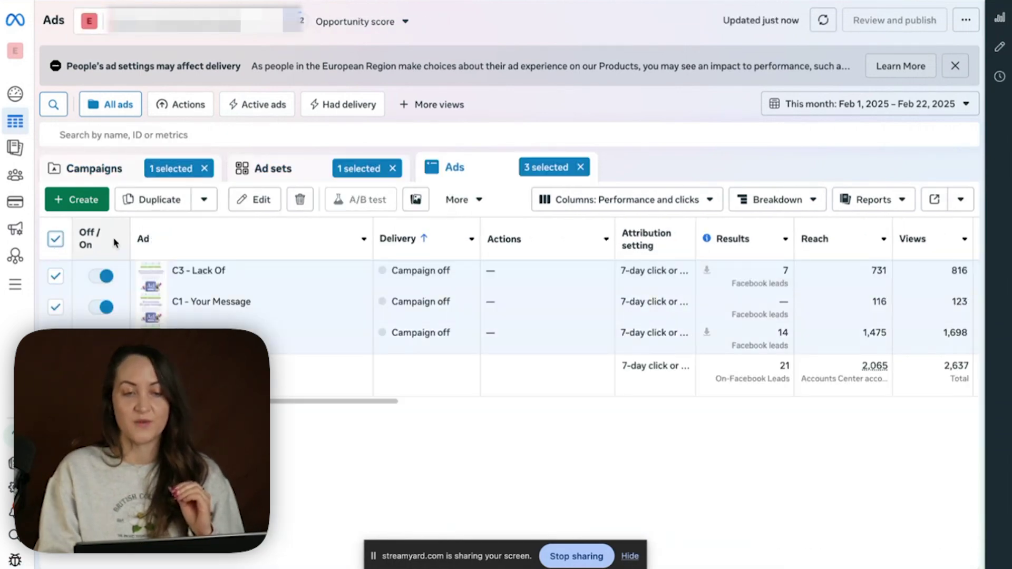
{"action": "left_click", "coordinate": [416, 200]}
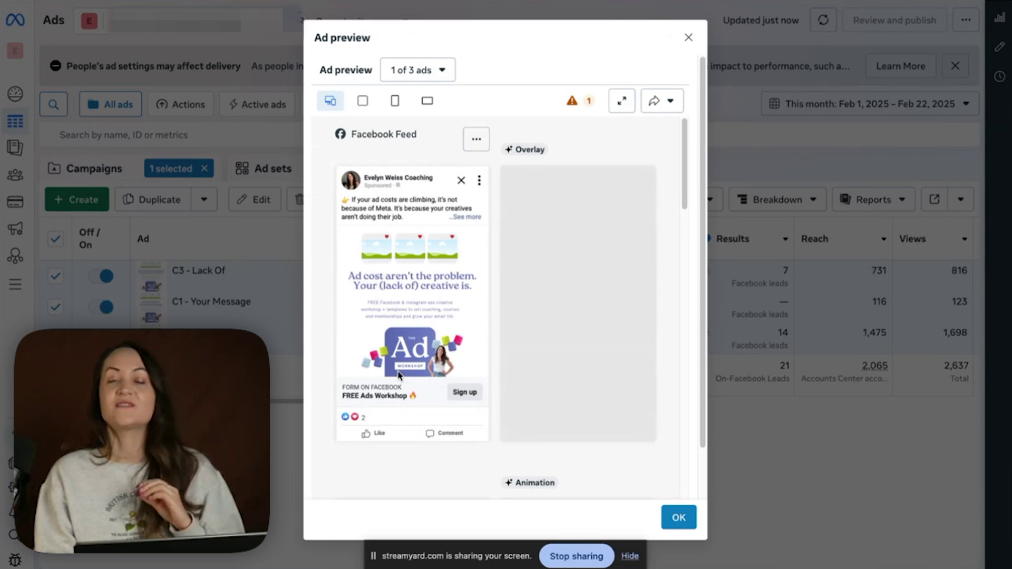
{"action": "left_click", "coordinate": [442, 73]}
{"action": "left_click", "coordinate": [428, 126]}
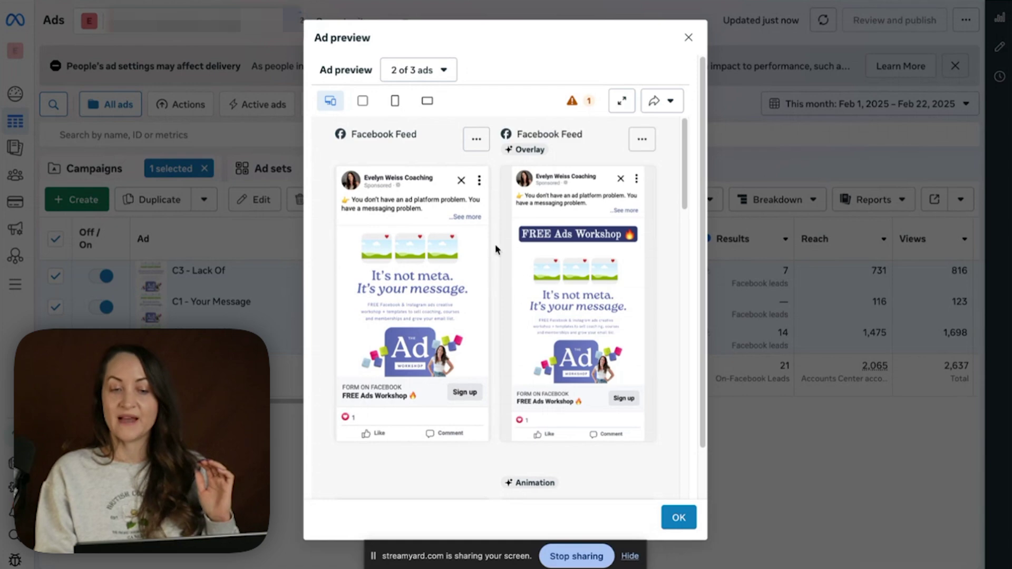
{"action": "key", "text": "Down"}
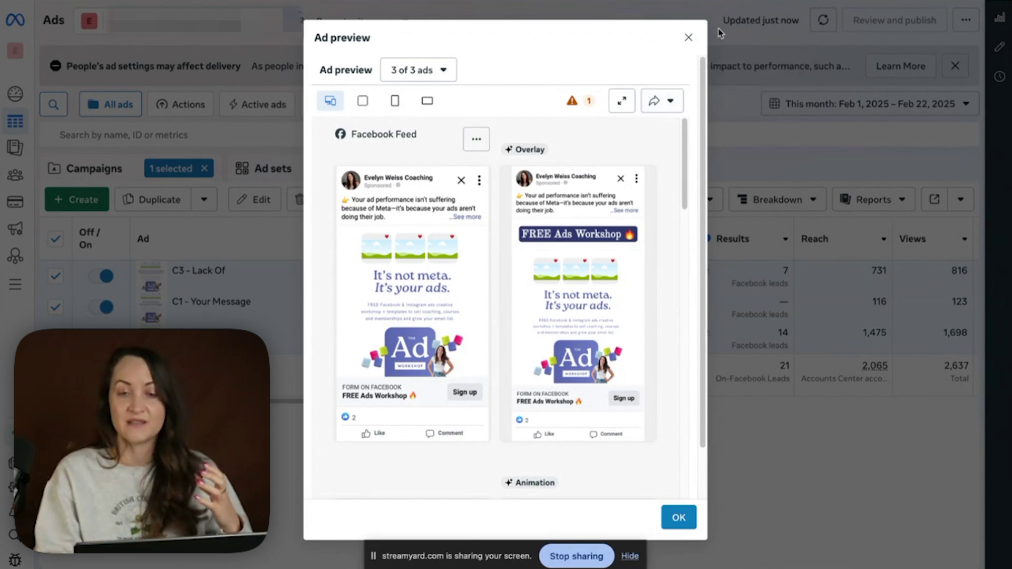
- Edit the 'C3 - Lack Of' ad and advance its lead form preview past the privacy policy to the closing message
{"action": "left_click", "coordinate": [688, 36]}
{"action": "left_click", "coordinate": [255, 285]}
{"action": "scroll", "coordinate": [733, 463], "scroll_direction": "down", "scroll_amount": 10}
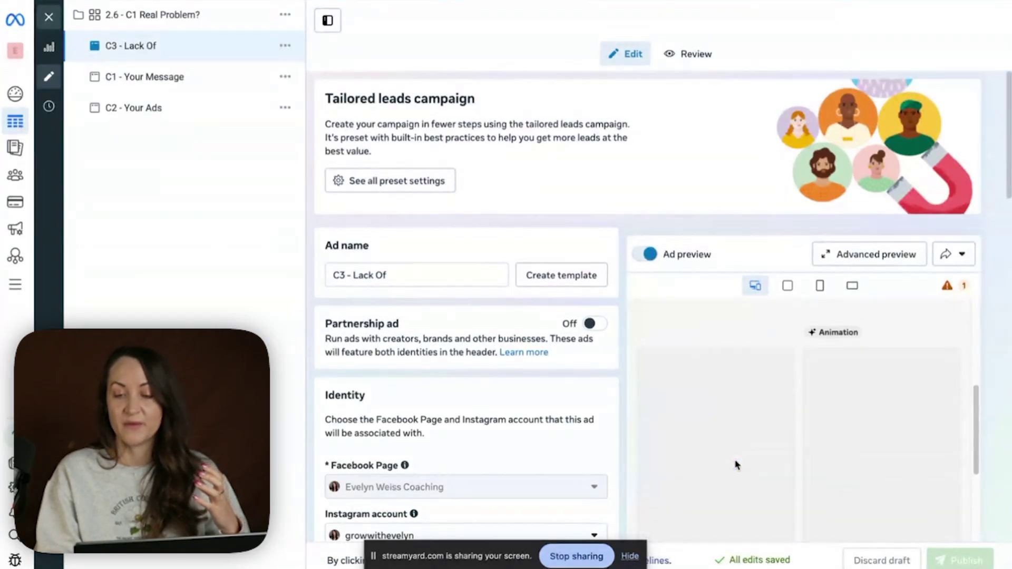
{"action": "scroll", "coordinate": [918, 382], "scroll_direction": "down", "scroll_amount": 15}
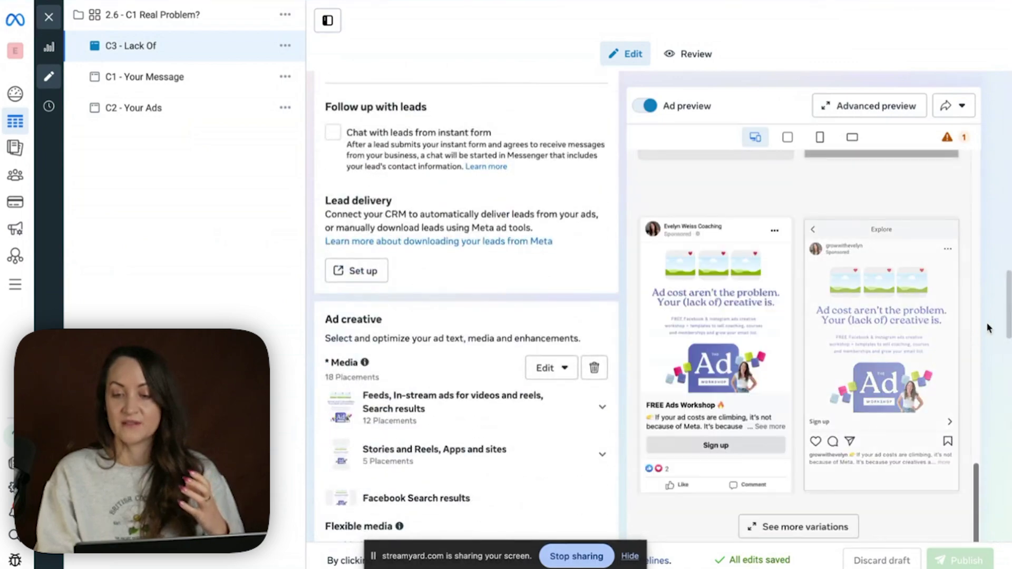
{"action": "scroll", "coordinate": [980, 337], "scroll_direction": "down", "scroll_amount": 20}
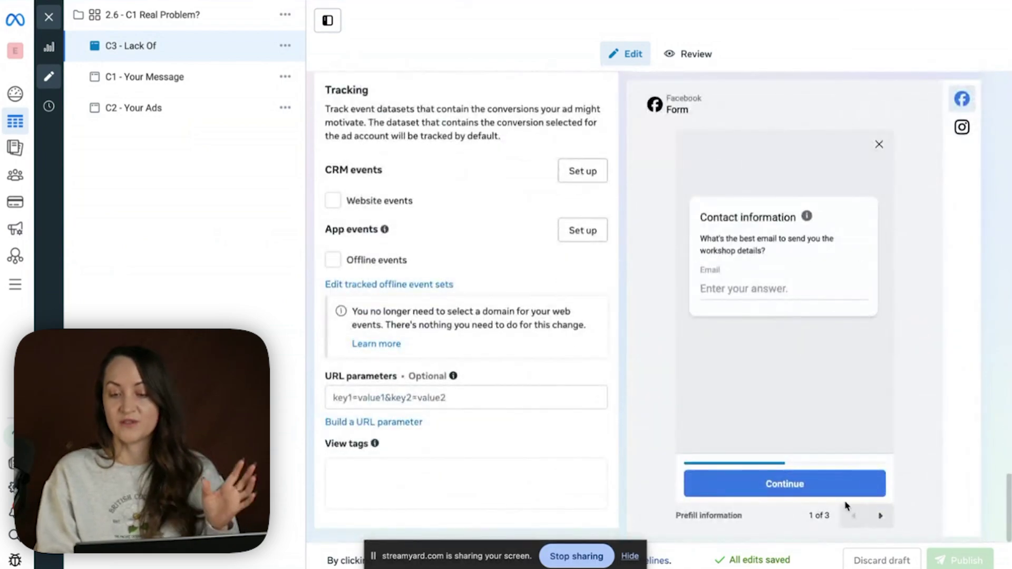
{"action": "left_click", "coordinate": [881, 516]}
{"action": "left_click", "coordinate": [883, 516]}
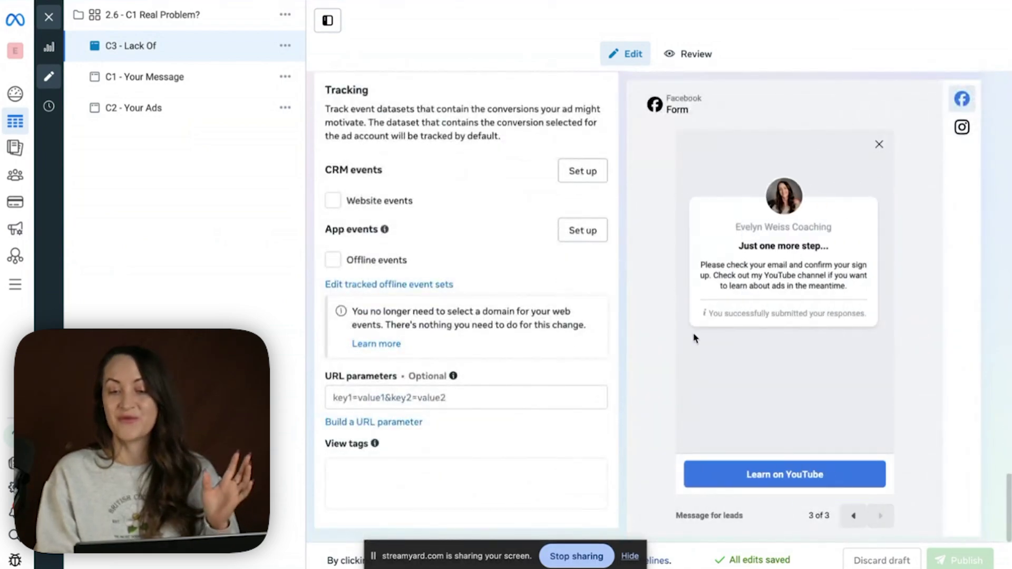